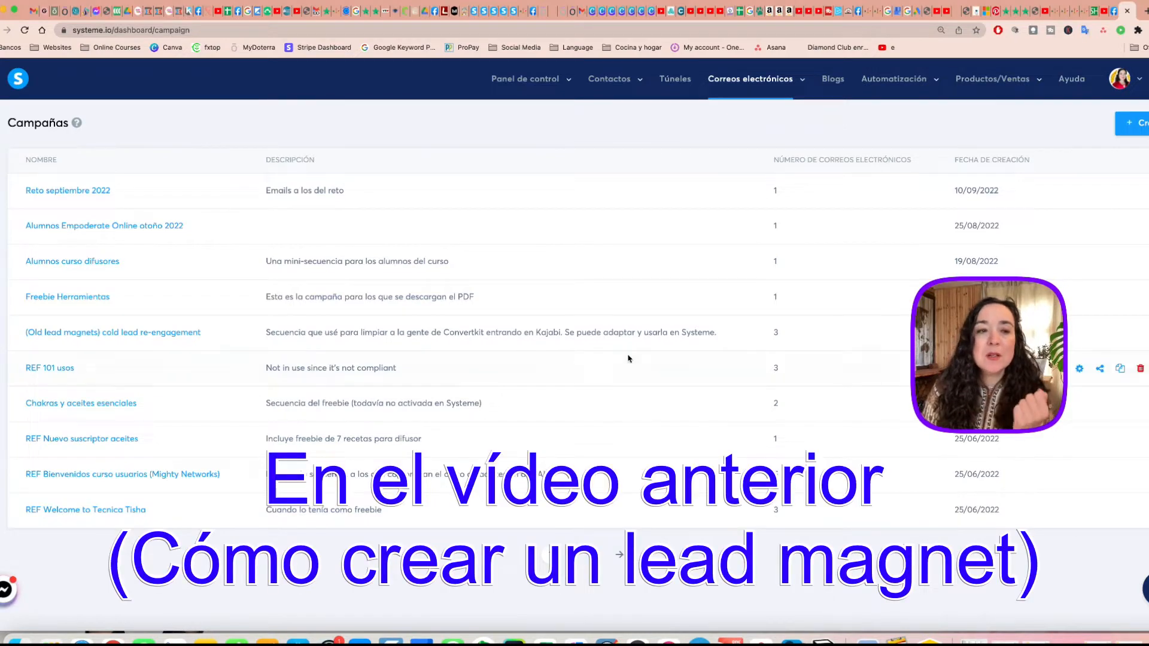
Look at the emails in the Freebie Herramientas campaign, and return to the campaign list.
{"action": "left_click", "coordinate": [103, 298]}
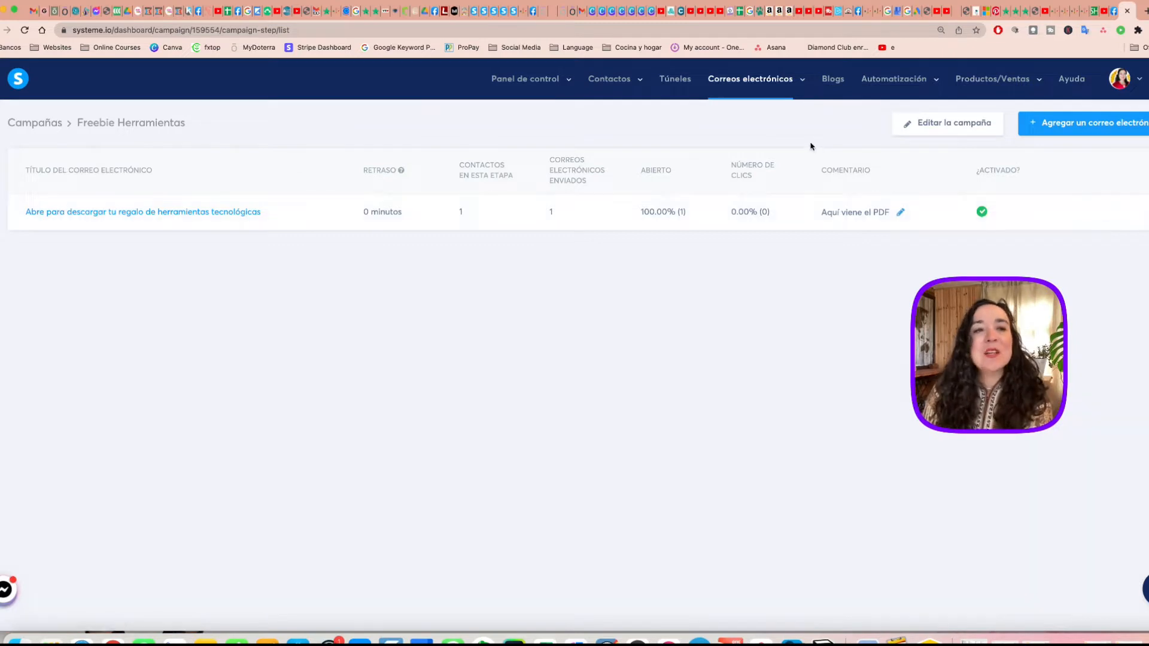
{"action": "left_click", "coordinate": [36, 124]}
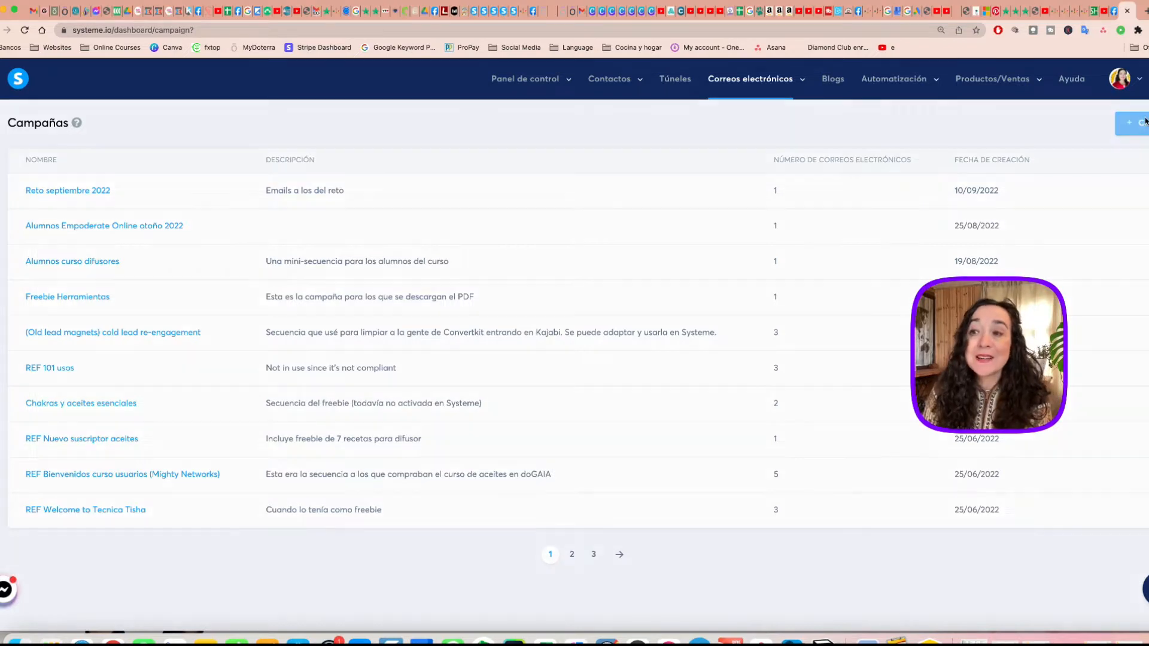
Create an email campaign named "Prueba" with the description "Campaña de prueba" and save it.
{"action": "left_click", "coordinate": [1136, 123]}
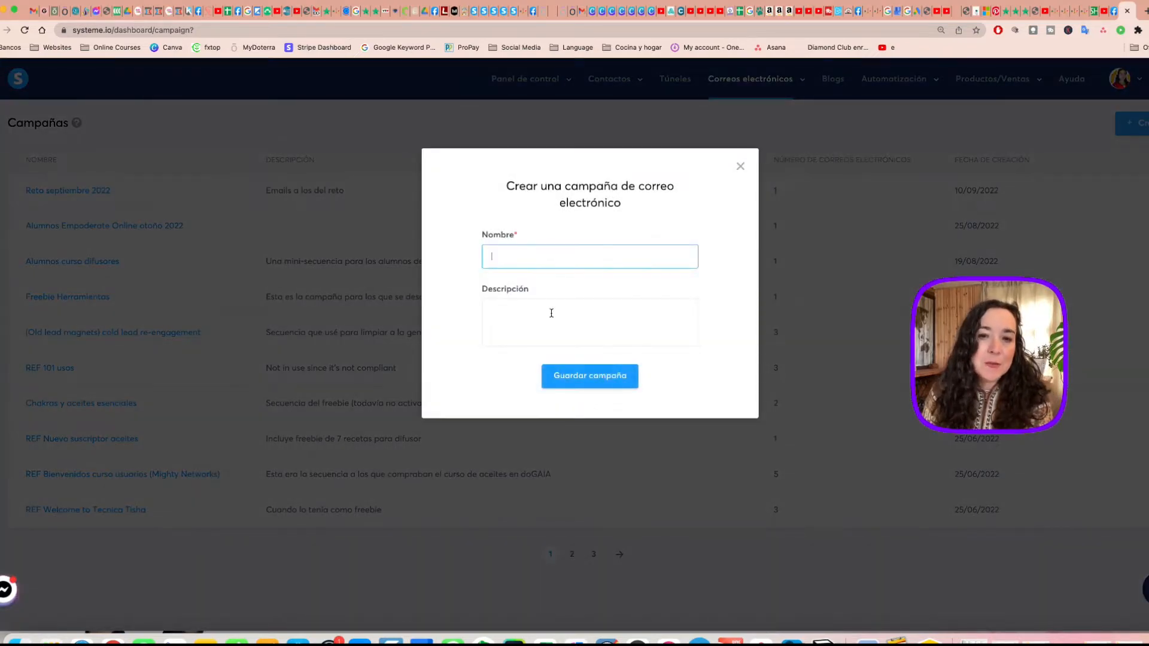
{"action": "type", "text": "Prueba"}
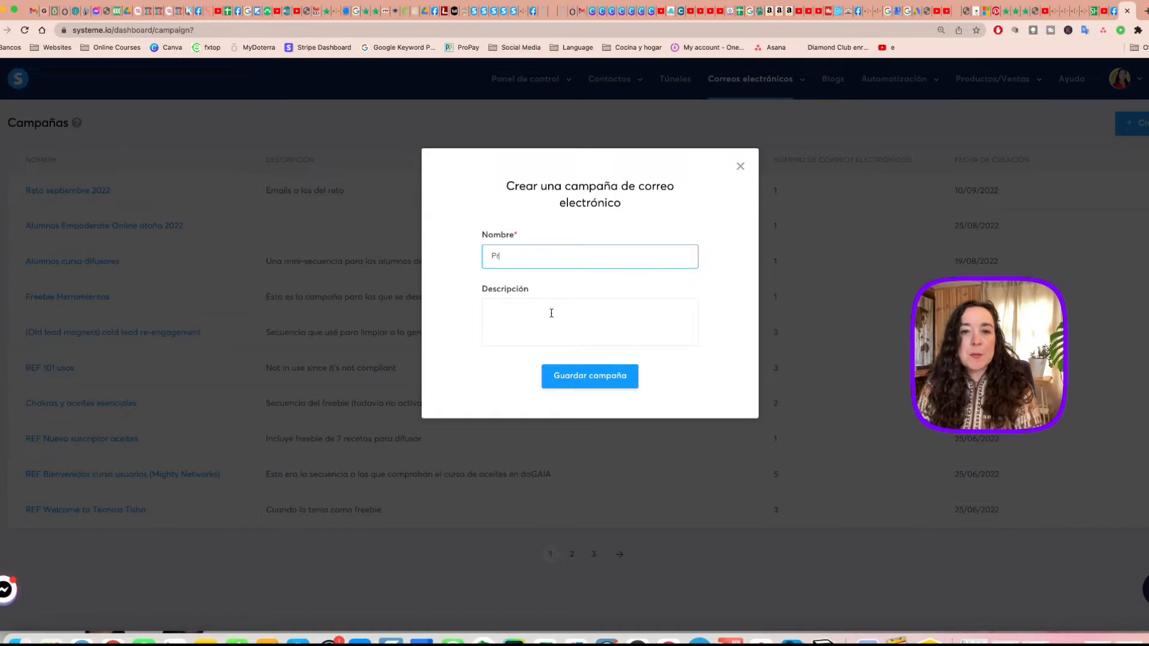
{"action": "left_click", "coordinate": [548, 335]}
{"action": "type", "text": "Campaña de prueba"}
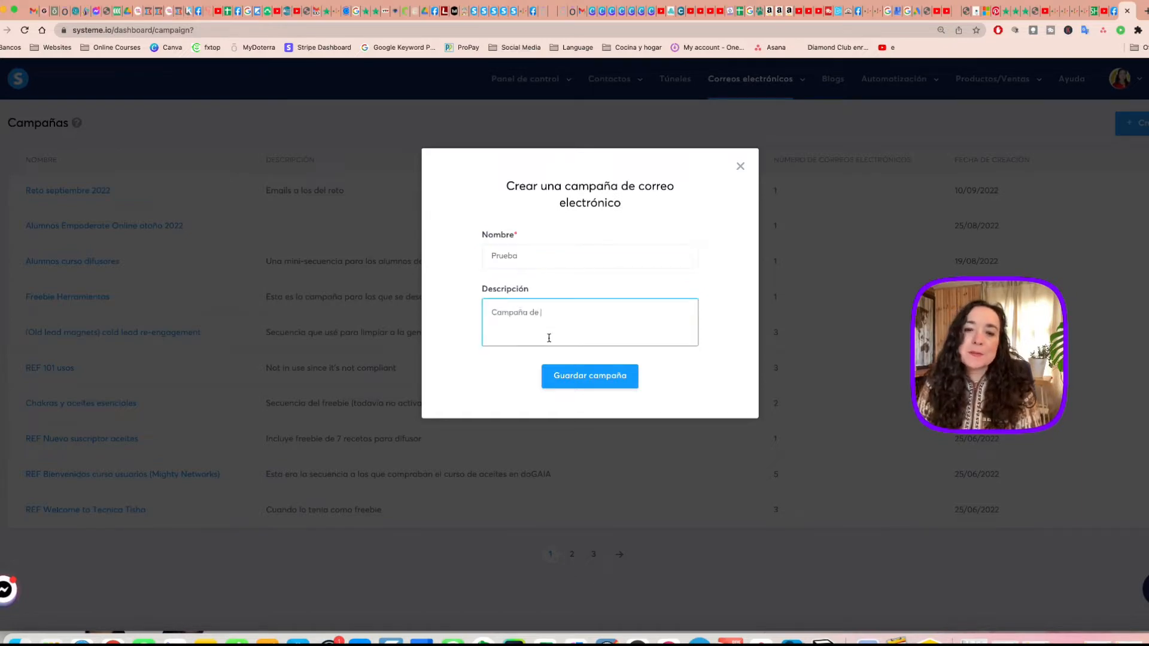
{"action": "left_click", "coordinate": [558, 375]}
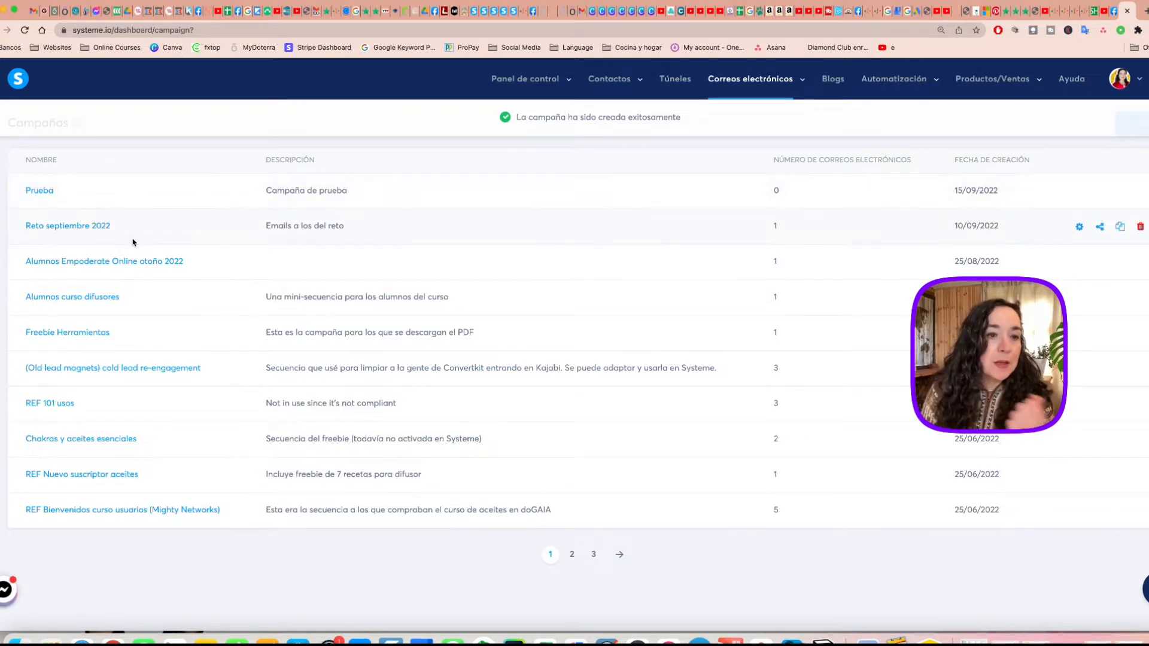
Open the Freebie Herramientas email "Abre para descargar tu regalo de herramientas tecnológicas" and select the {first_name} placeholder in its greeting.
{"action": "left_click", "coordinate": [91, 336]}
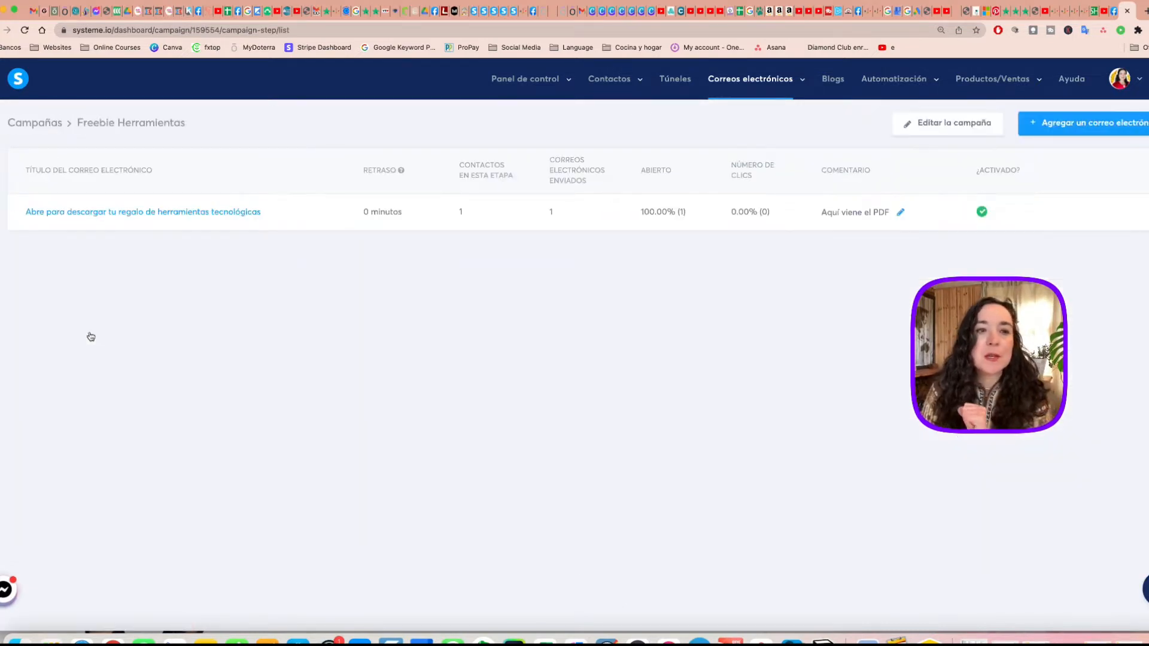
{"action": "left_click", "coordinate": [168, 212]}
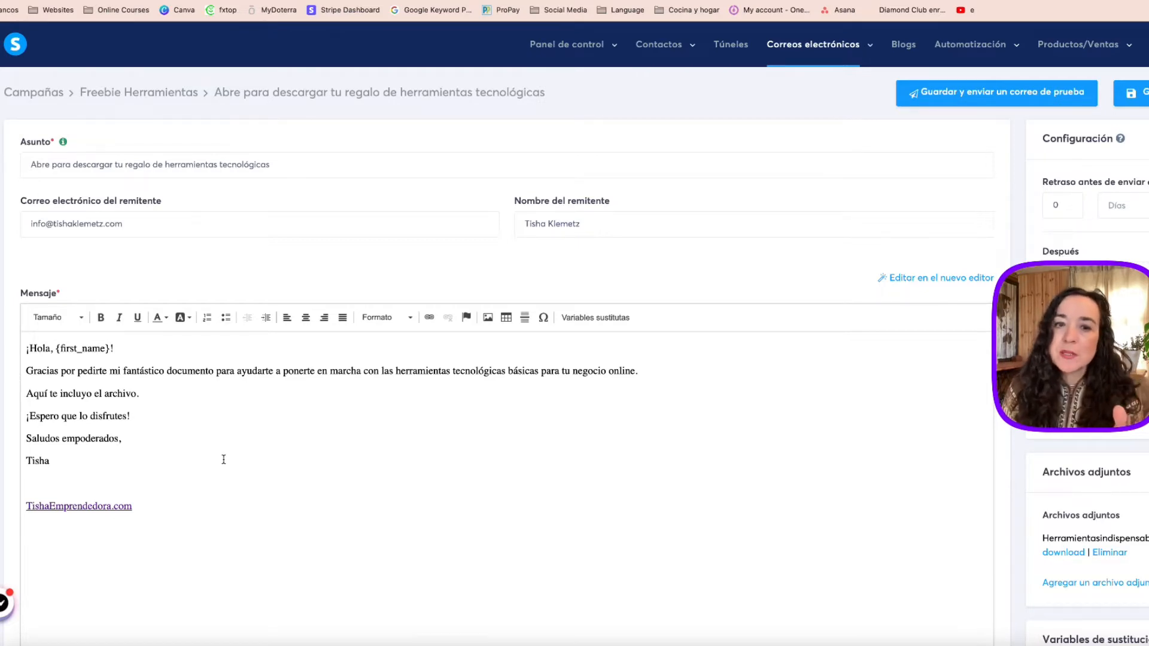
{"action": "left_click", "coordinate": [56, 348]}
{"action": "left_click_drag", "start_coordinate": [56, 349], "coordinate": [110, 350]}
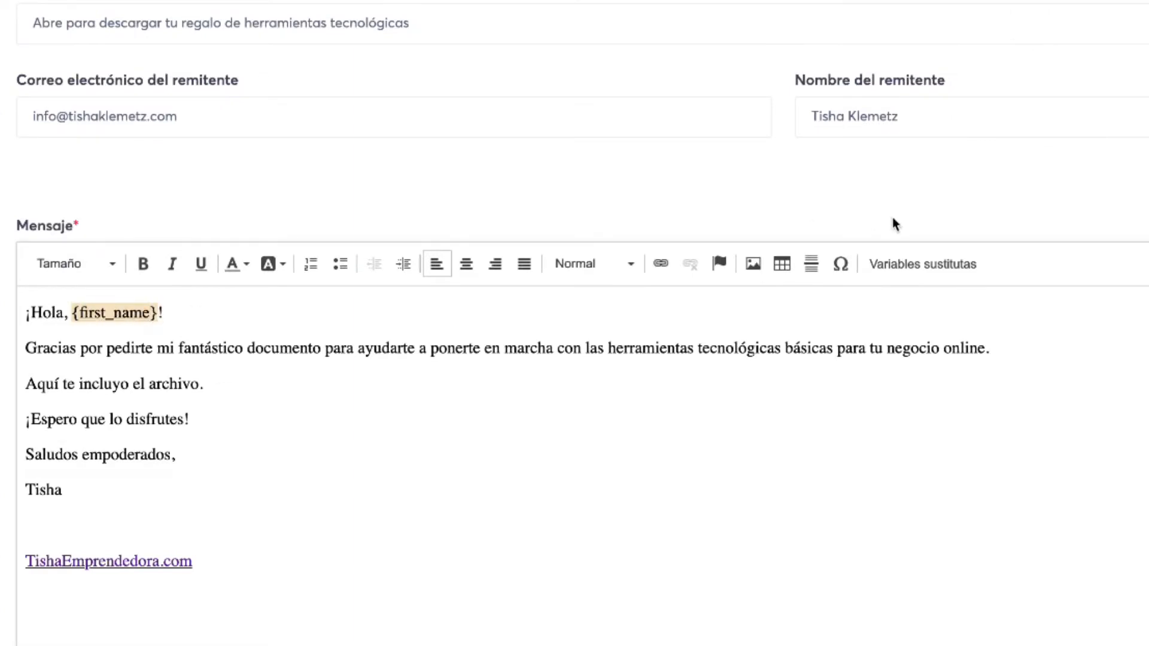
View the substitution variables that can be inserted into the message, and leave the list without choosing one.
{"action": "left_click", "coordinate": [920, 270]}
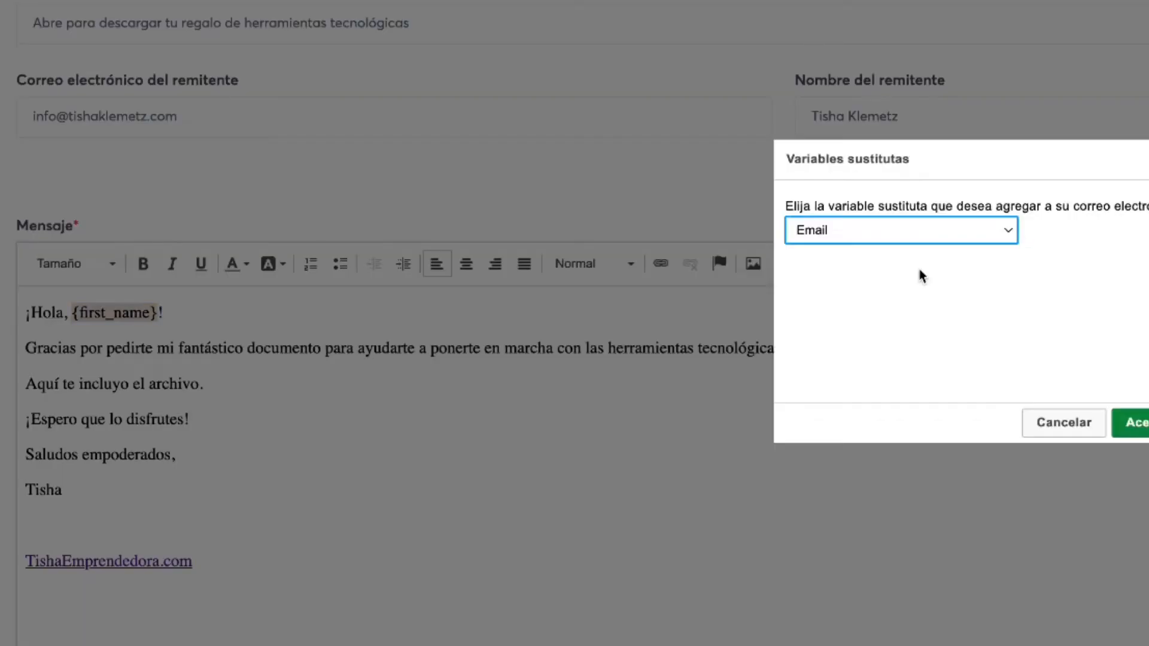
{"action": "left_click", "coordinate": [987, 233]}
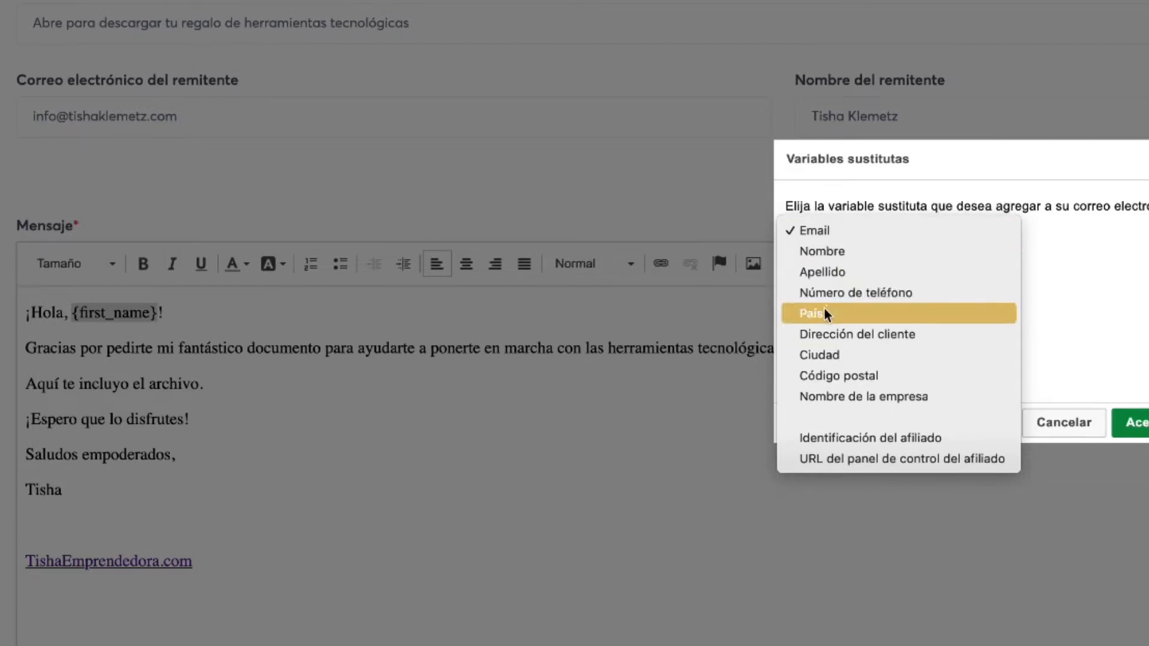
{"action": "key", "text": "Escape"}
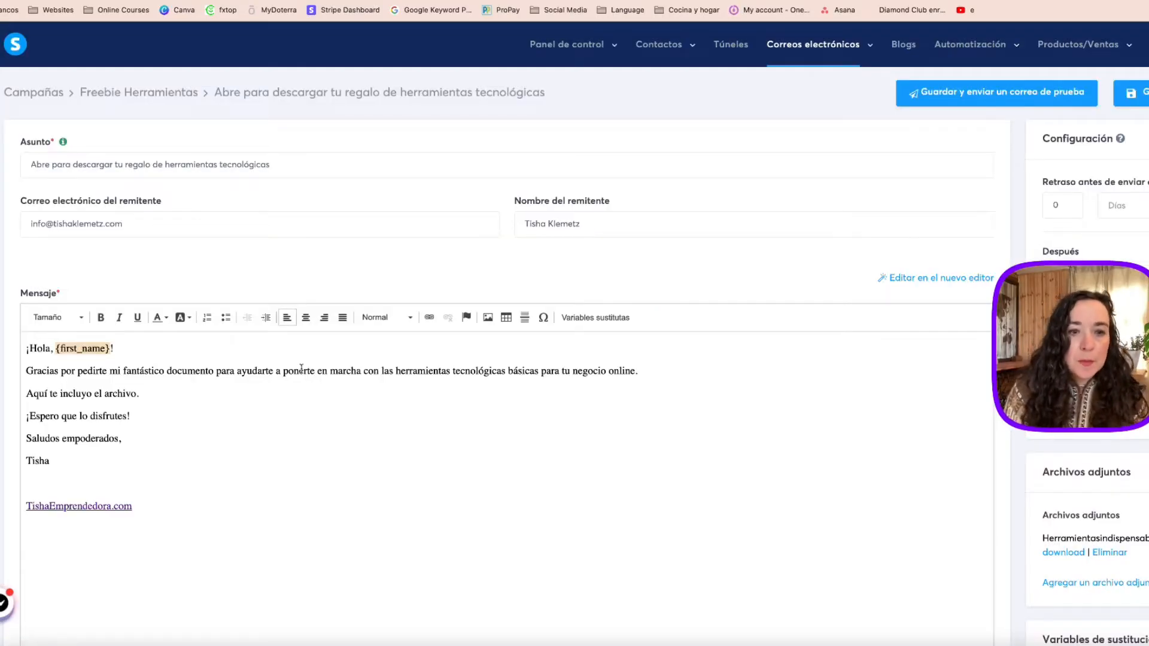
Add ", a ti que vives en" followed by the País substitution variable at the end of the sentence beginning "Gracias por pedirte".
{"action": "left_click", "coordinate": [634, 372]}
{"action": "type", "text": ", a ti que vive"}
{"action": "type", "text": " en"}
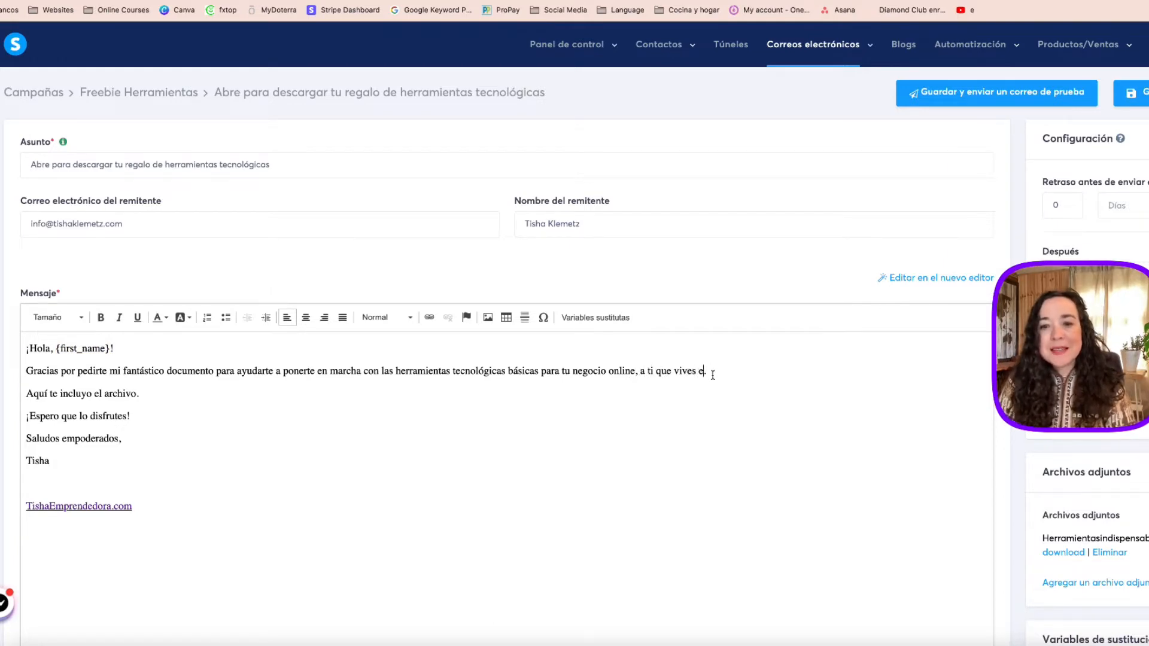
{"action": "left_click", "coordinate": [615, 318]}
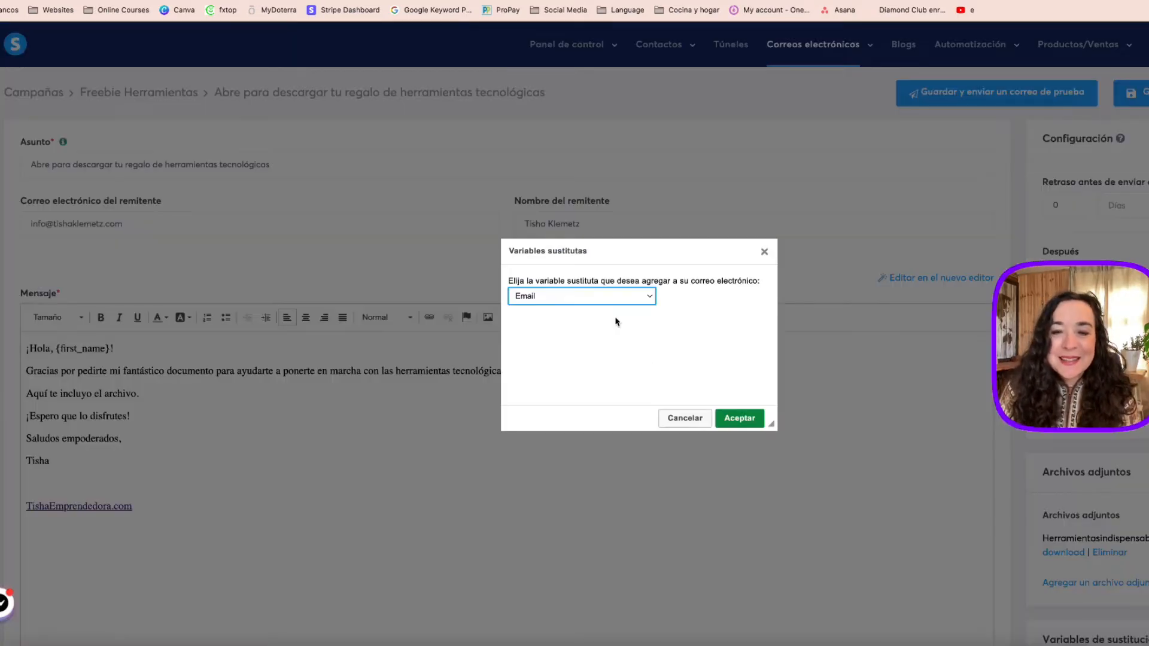
{"action": "left_click", "coordinate": [583, 298]}
{"action": "left_click", "coordinate": [551, 356]}
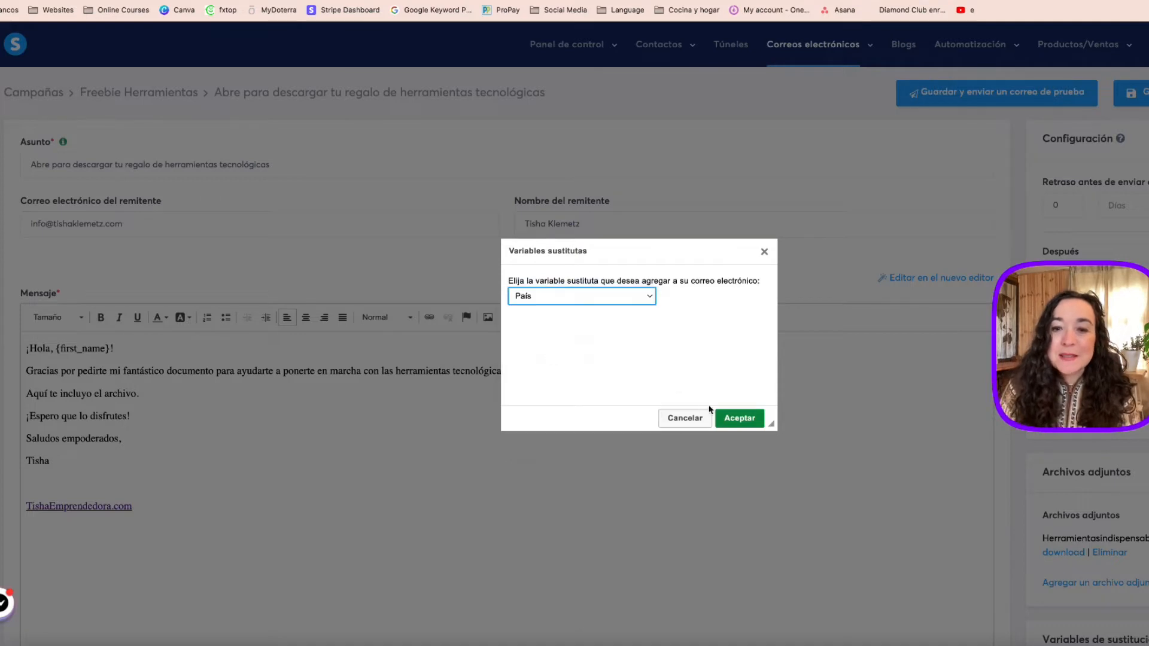
{"action": "left_click", "coordinate": [740, 417]}
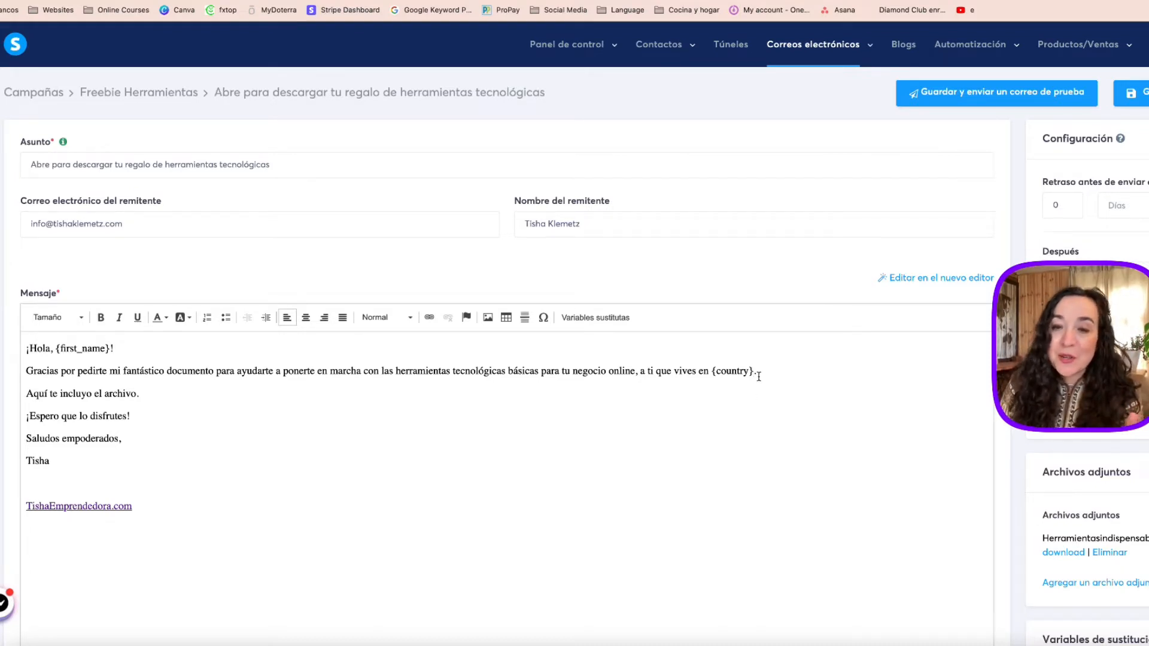
Delete the added phrase and country variable following "negocio online" in the message.
{"action": "left_click_drag", "start_coordinate": [754, 372], "coordinate": [636, 372]}
{"action": "key", "text": "BackSpace"}
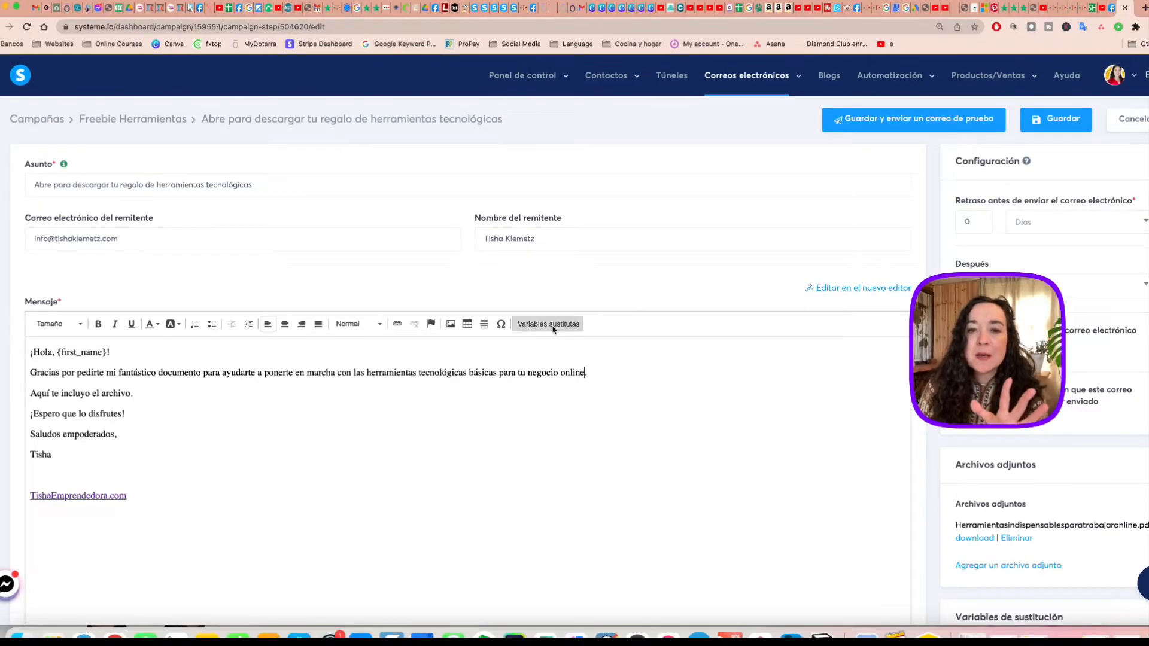
Examine the full list of substitution variables offered beside the email message, and return to the message.
{"action": "scroll", "coordinate": [843, 410], "scroll_direction": "down", "scroll_amount": 10}
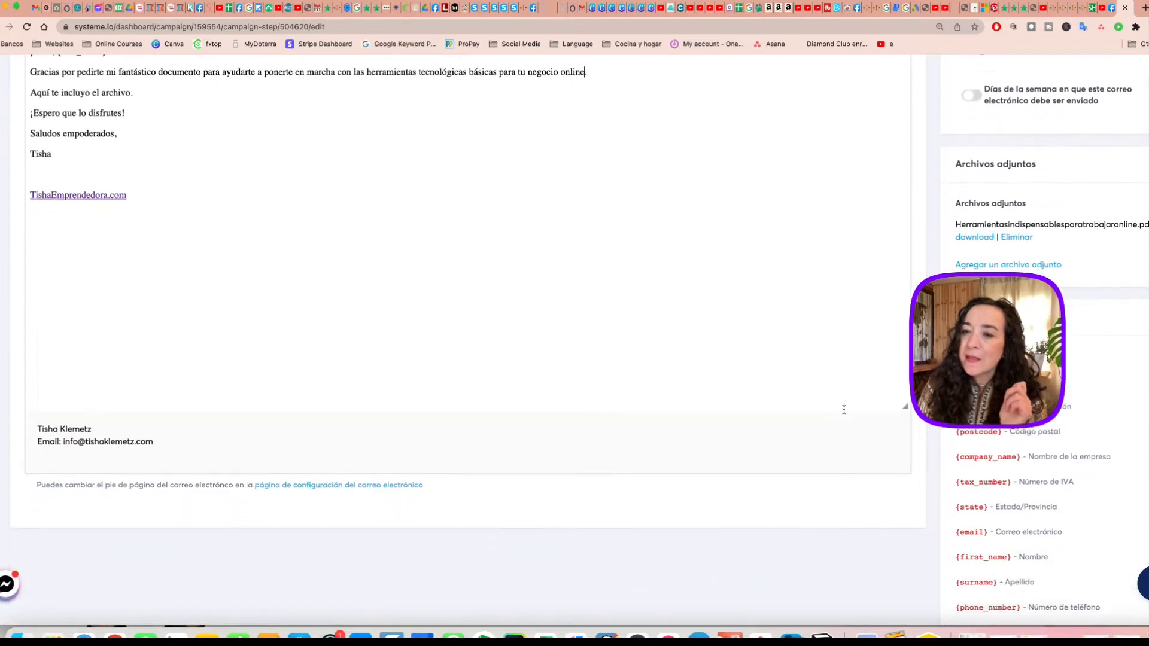
{"action": "scroll", "coordinate": [845, 414], "scroll_direction": "down", "scroll_amount": 1}
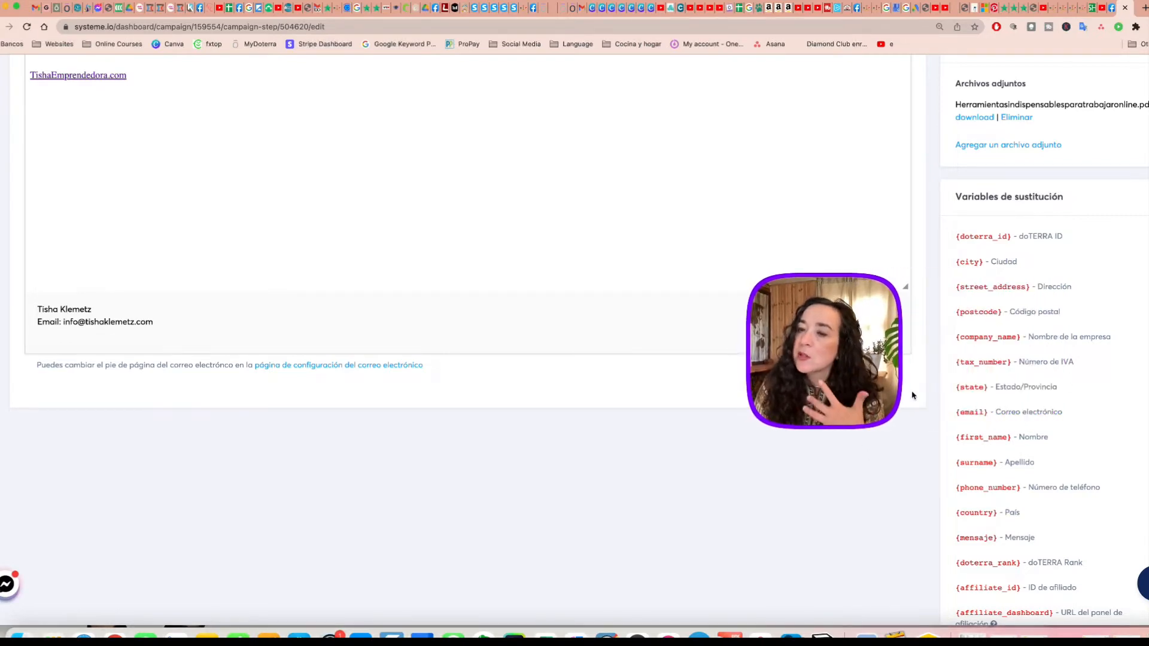
{"action": "scroll", "coordinate": [973, 390], "scroll_direction": "down", "scroll_amount": 2}
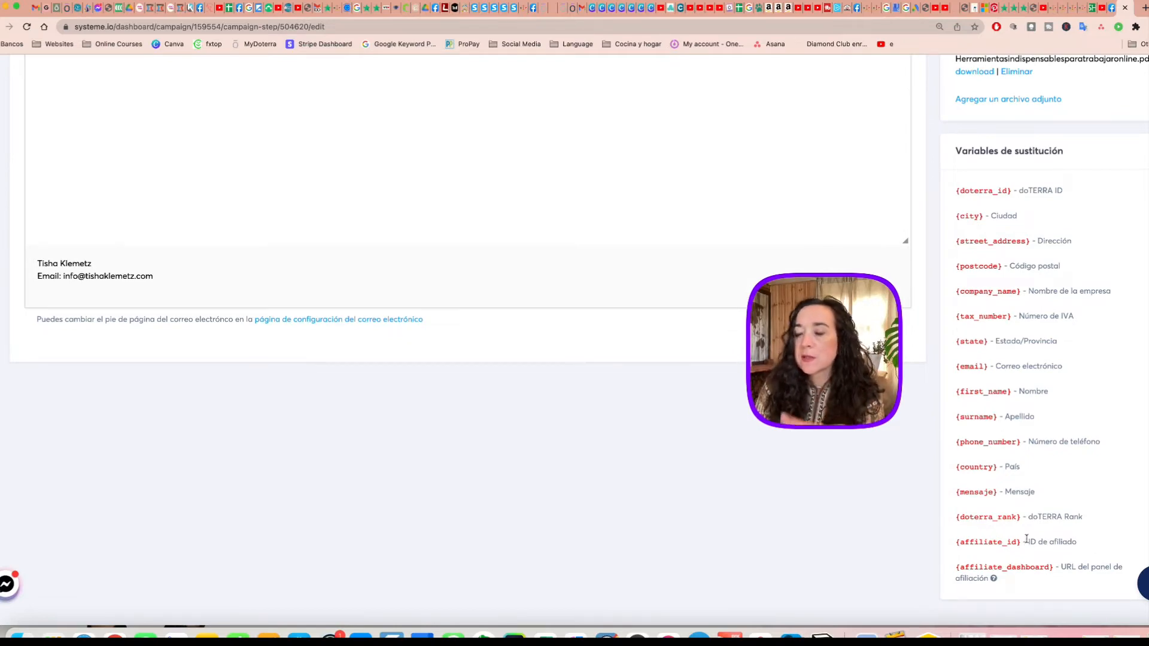
{"action": "scroll", "coordinate": [990, 462], "scroll_direction": "up", "scroll_amount": 6}
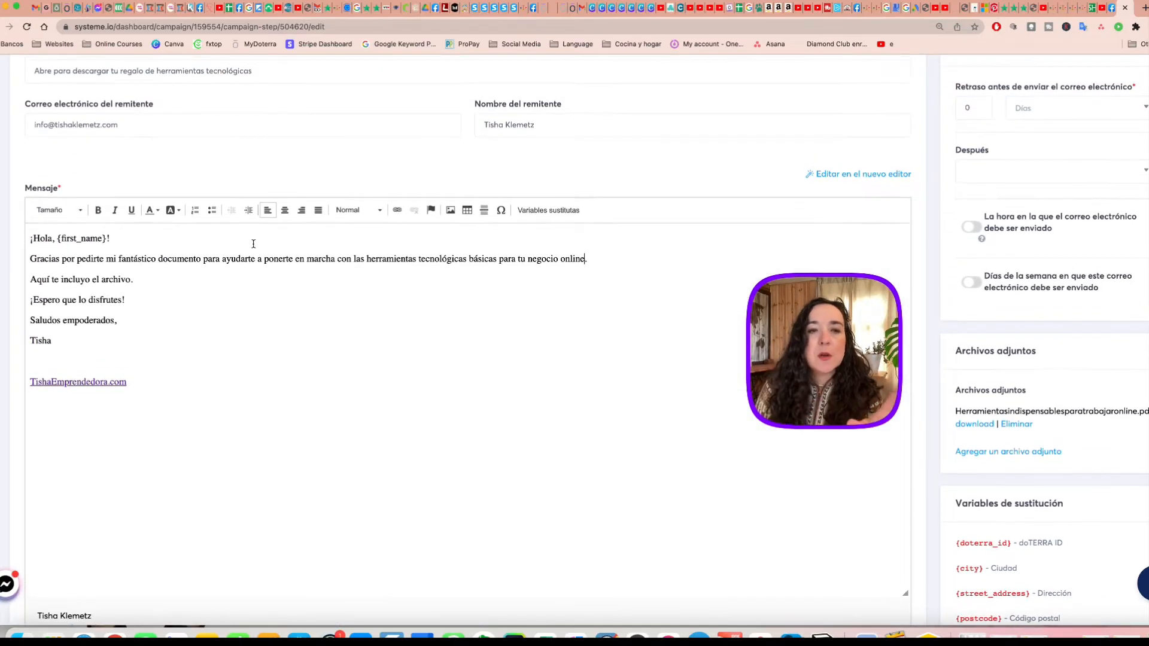
{"action": "scroll", "coordinate": [351, 262], "scroll_direction": "up", "scroll_amount": 2}
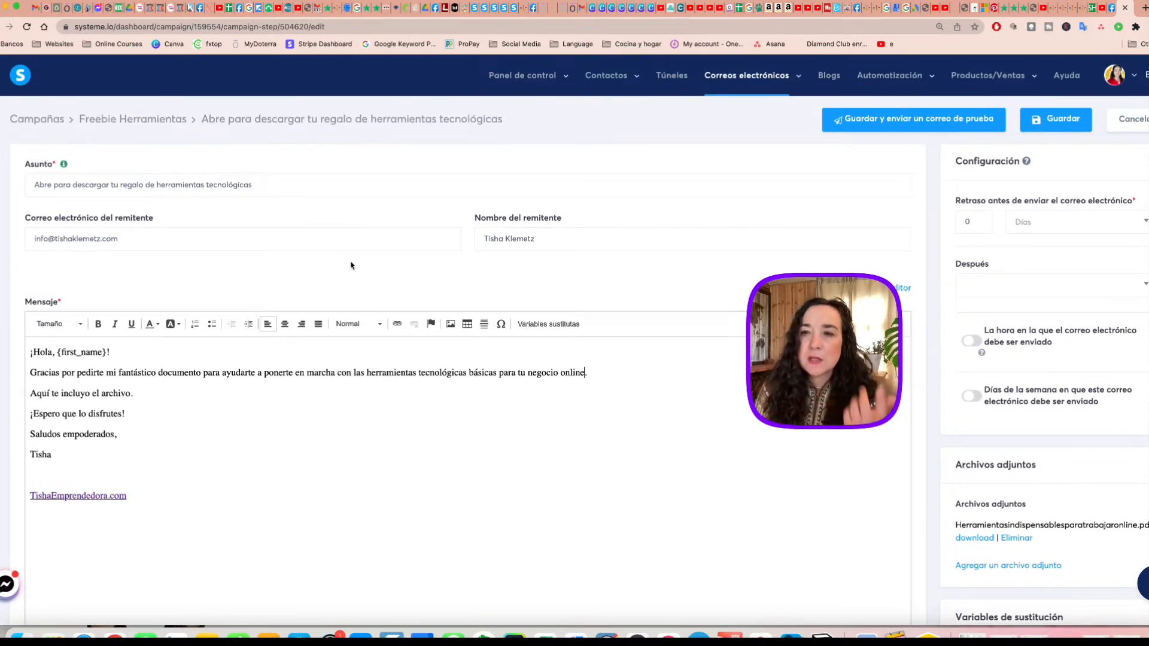
Open tisha.tv/herramientas in a new browser tab to check the sign-up form's fields, and return to the email editor.
{"action": "left_click", "coordinate": [1145, 9]}
{"action": "type", "text": "tisha.t"}
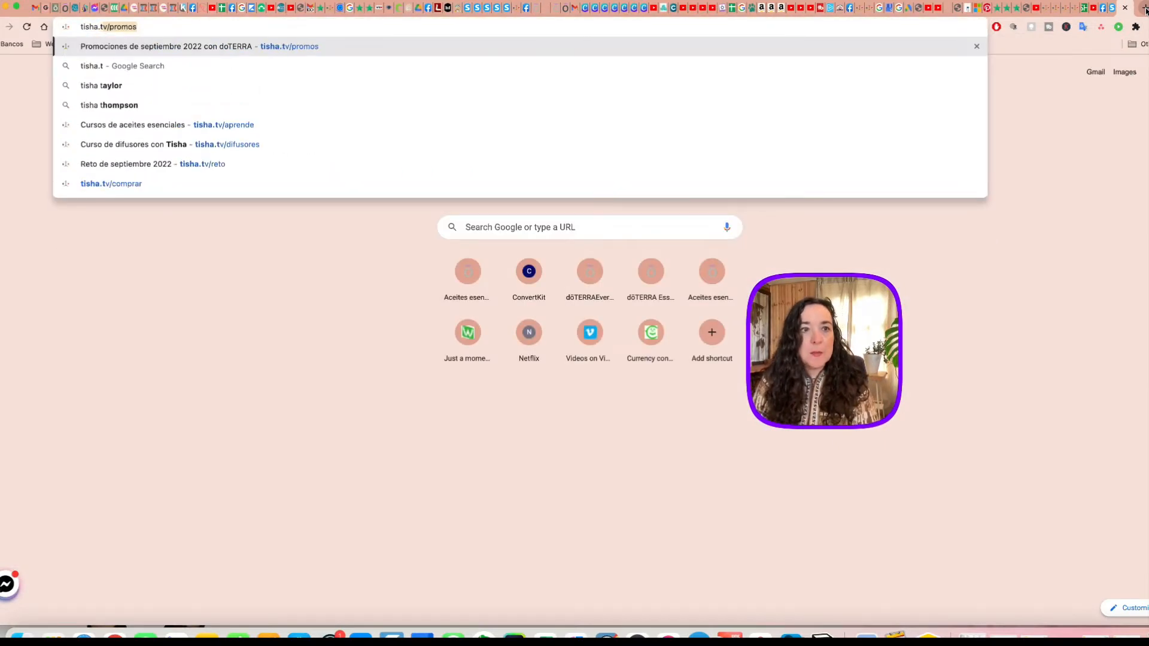
{"action": "type", "text": "v/herramientas"}
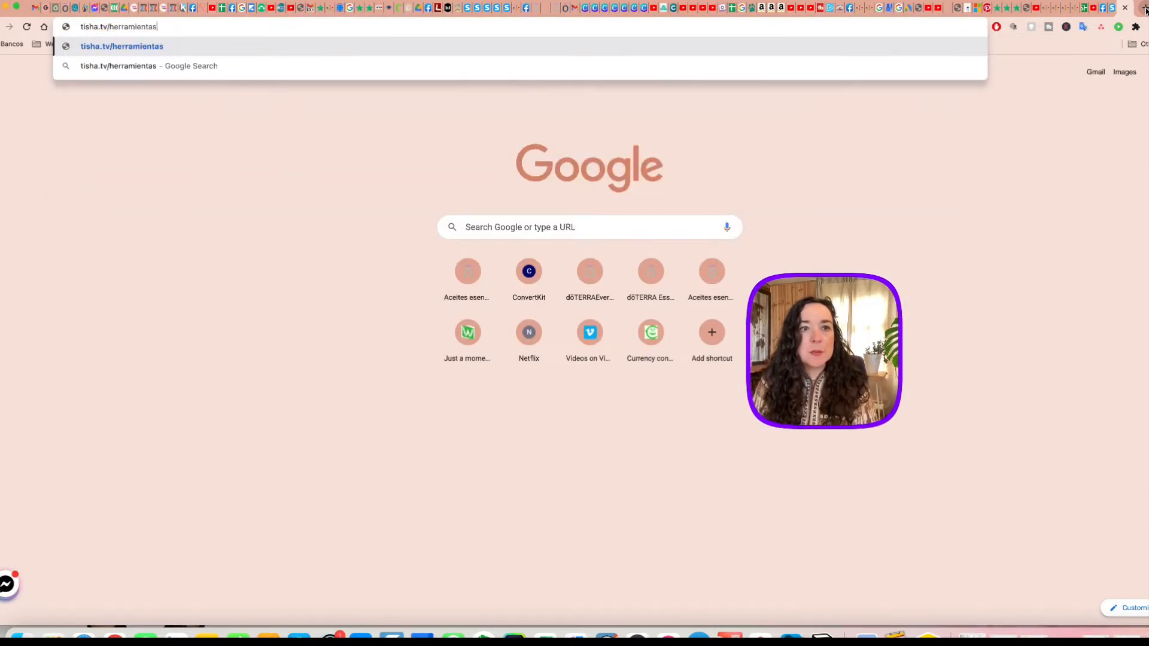
{"action": "key", "text": "Return"}
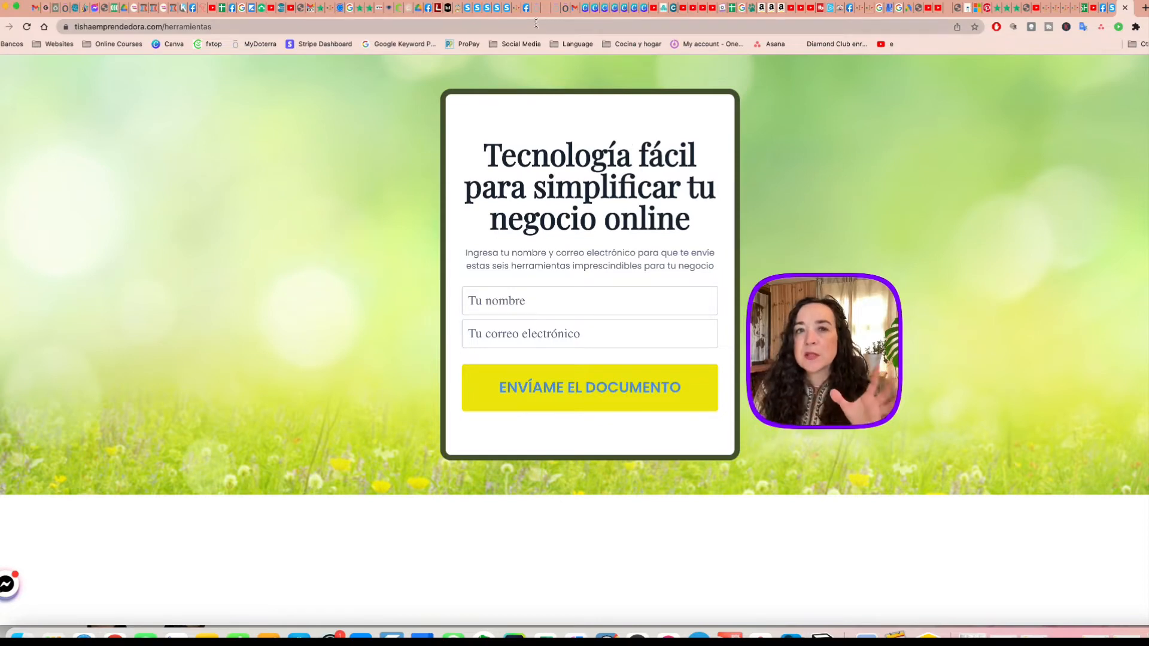
{"action": "left_click", "coordinate": [1105, 9]}
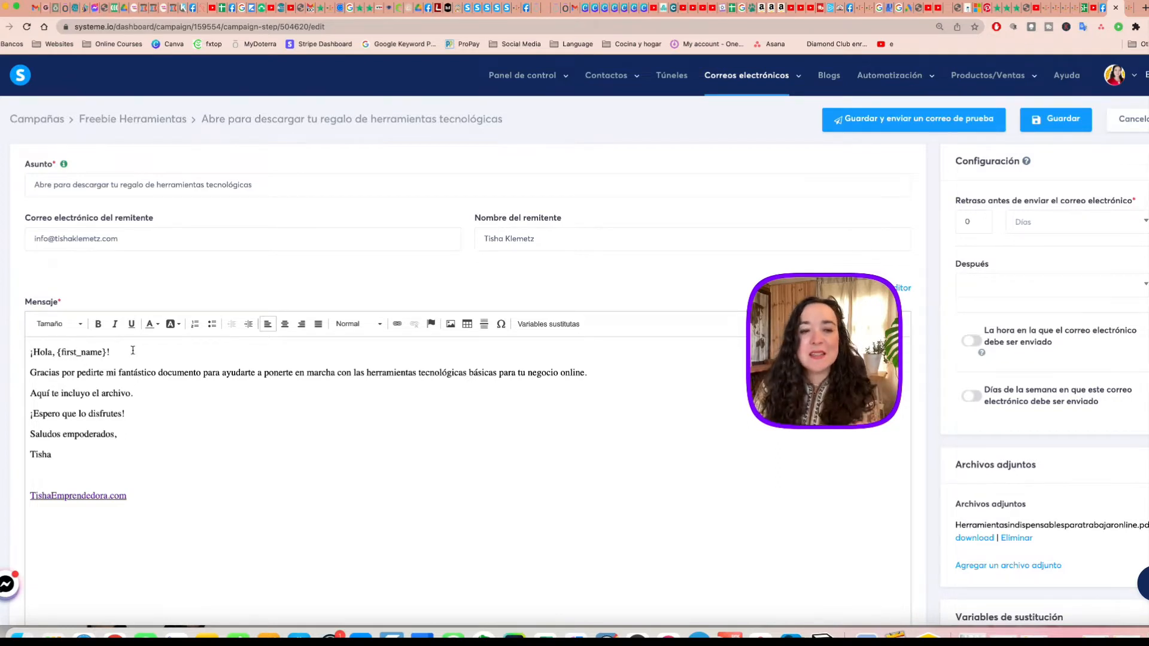
Examine the email's sending-delay setting and the Después options, leaving both as they are.
{"action": "scroll", "coordinate": [591, 426], "scroll_direction": "down", "scroll_amount": 1}
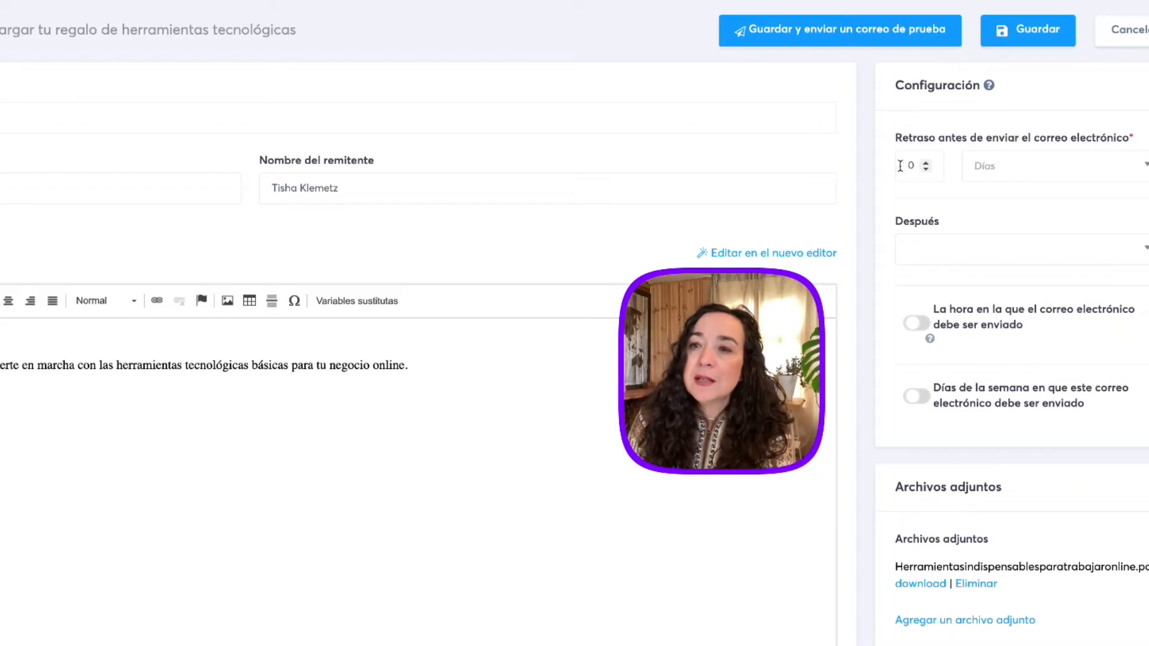
{"action": "left_click", "coordinate": [977, 254]}
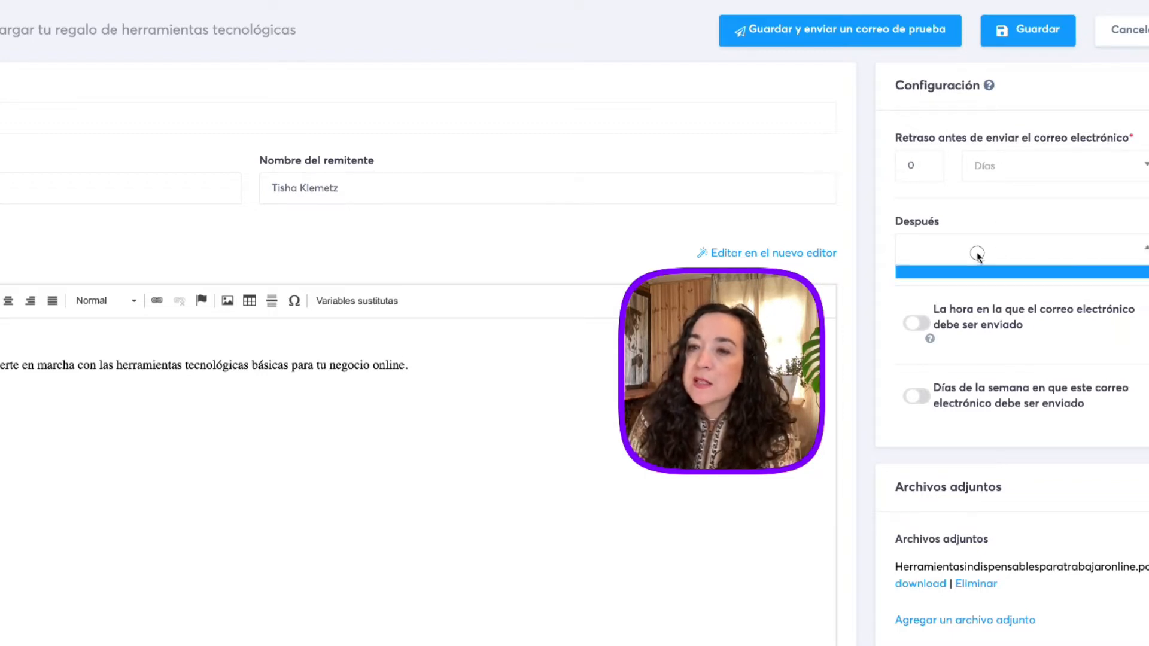
{"action": "left_click", "coordinate": [1031, 220]}
Enable the setting for the weekdays on which the email is sent to view its day options, and disable it again.
{"action": "scroll", "coordinate": [1030, 220], "scroll_direction": "down", "scroll_amount": 3}
{"action": "scroll", "coordinate": [1030, 220], "scroll_direction": "down", "scroll_amount": 3}
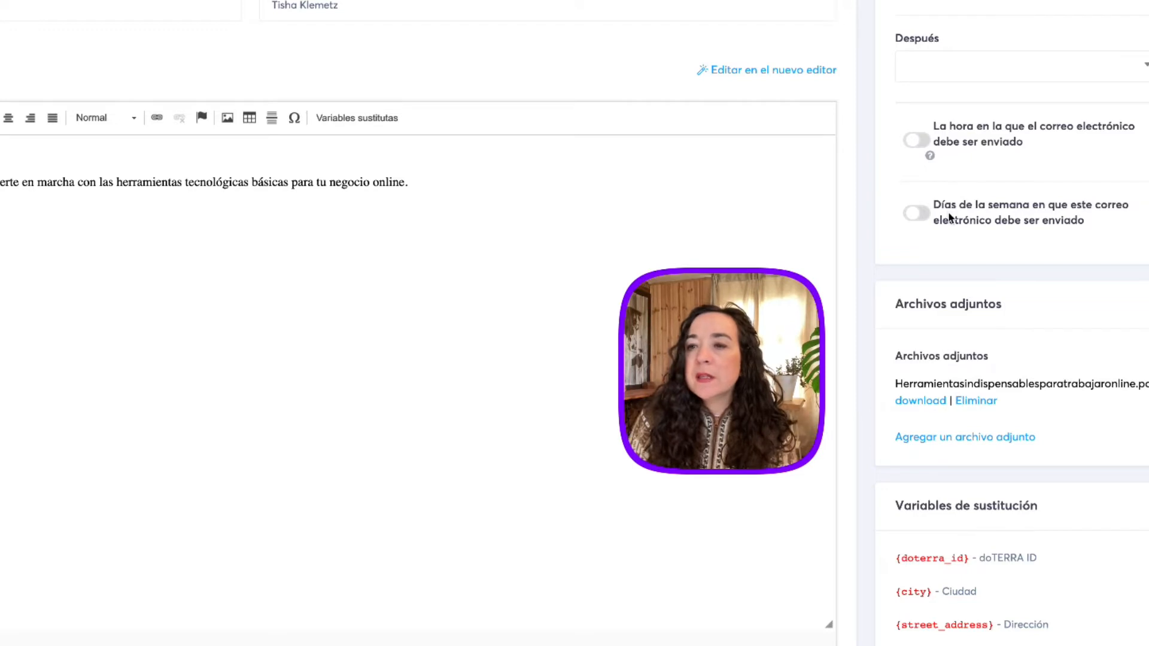
{"action": "left_click", "coordinate": [922, 217]}
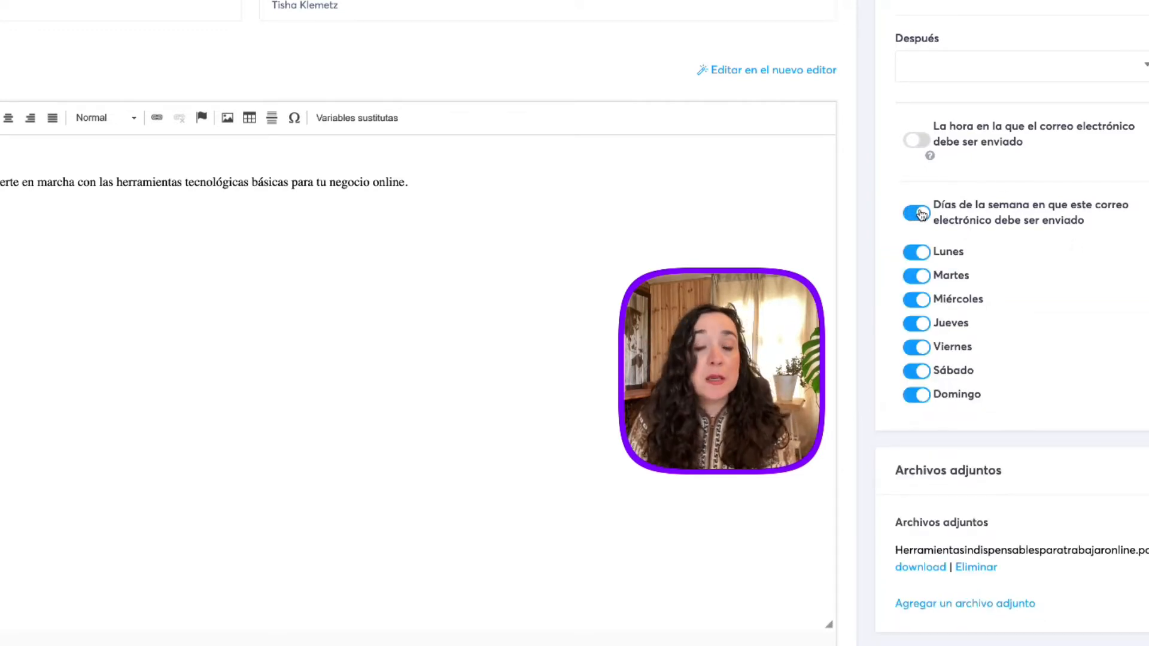
{"action": "left_click", "coordinate": [921, 215]}
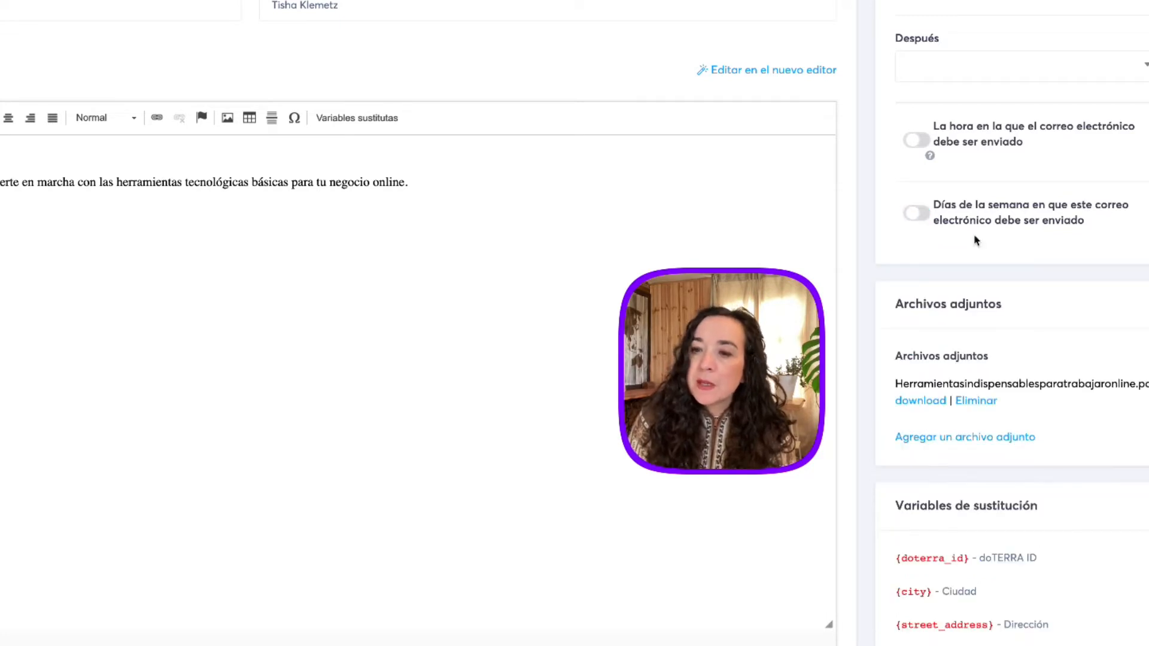
Review the email's attachments section, and save the email.
{"action": "scroll", "coordinate": [975, 239], "scroll_direction": "down", "scroll_amount": 2}
{"action": "scroll", "coordinate": [974, 239], "scroll_direction": "down", "scroll_amount": 1}
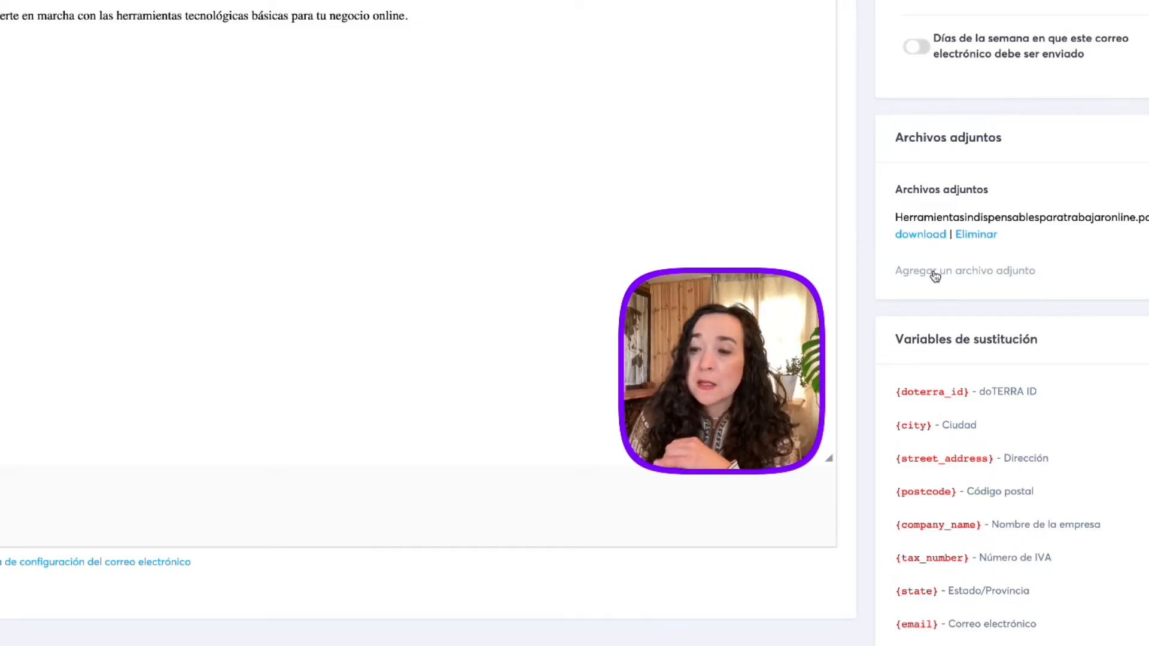
{"action": "scroll", "coordinate": [935, 275], "scroll_direction": "up", "scroll_amount": 6}
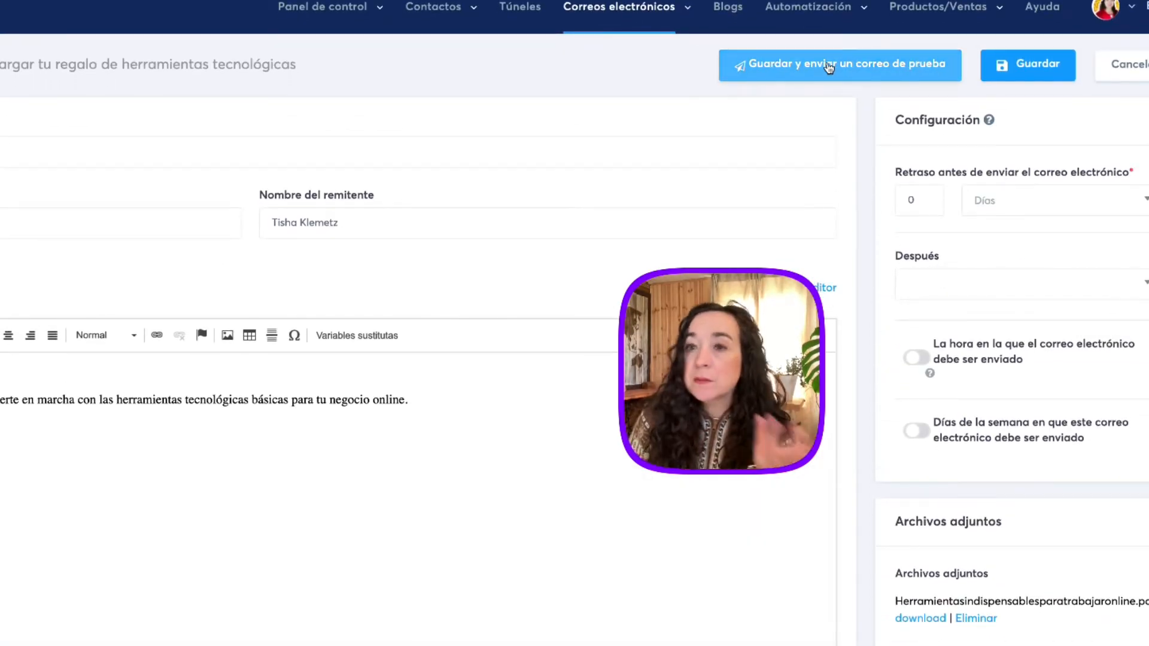
{"action": "left_click", "coordinate": [1029, 65]}
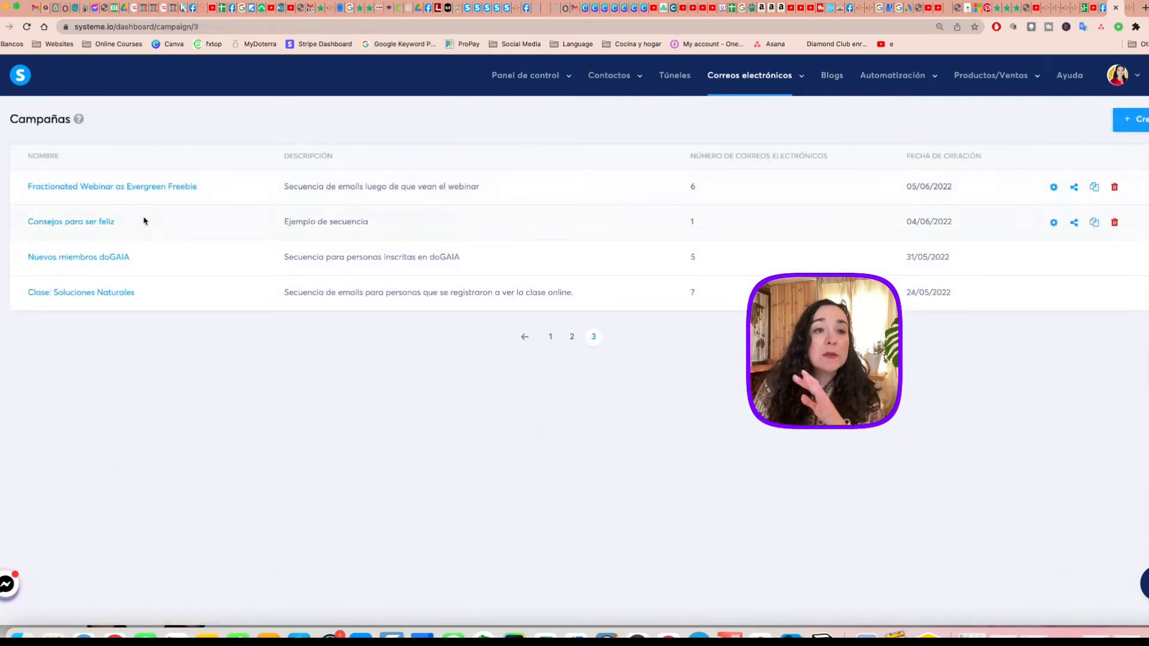
Open the campaign "Fractionated Webinar as Evergreen Freebie" to view its email sequence.
{"action": "left_click", "coordinate": [149, 187]}
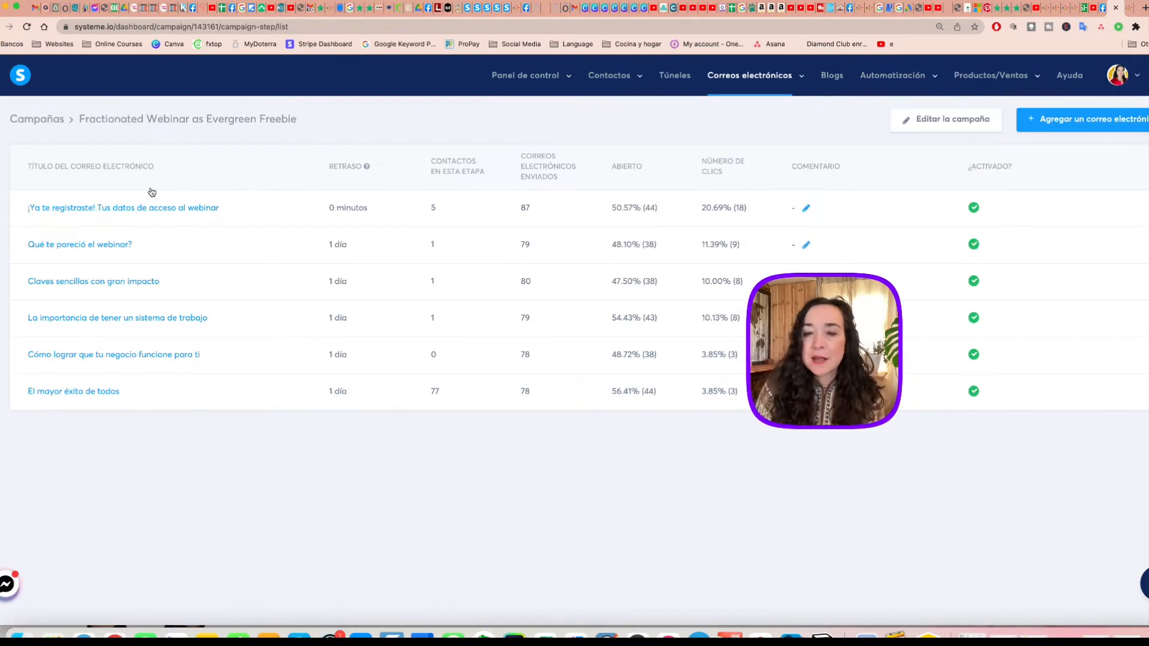
Open the email "Qué te pareció el webinar?" and examine its Después and sending-delay unit options, leaving both as they are.
{"action": "left_click", "coordinate": [117, 247]}
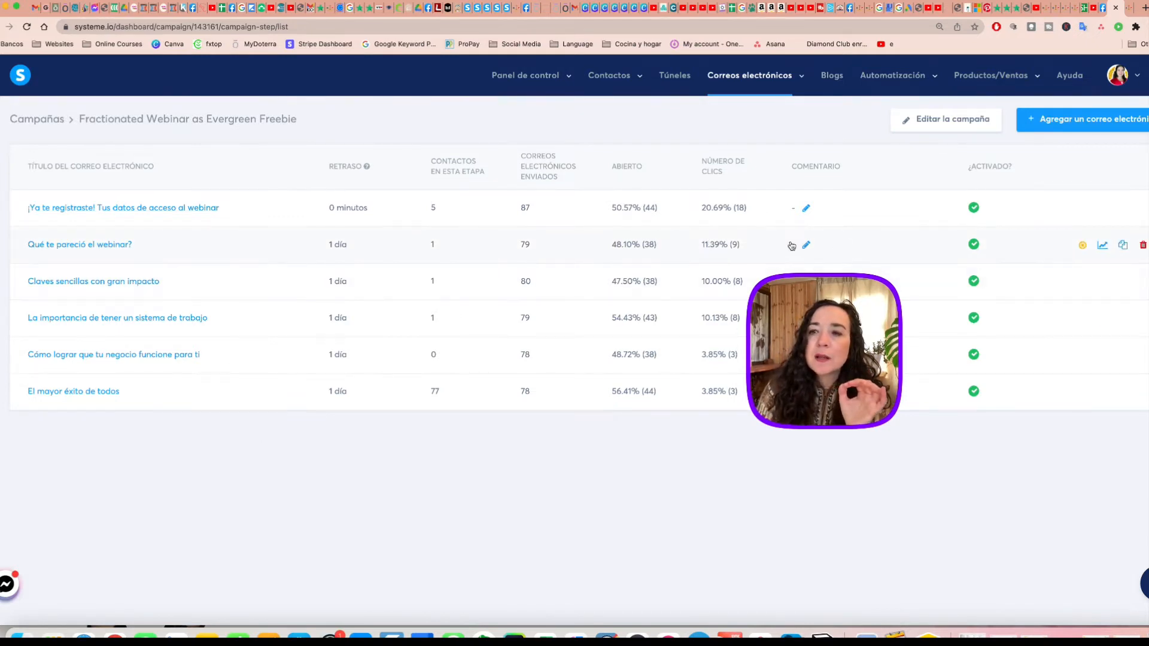
{"action": "left_click", "coordinate": [103, 250]}
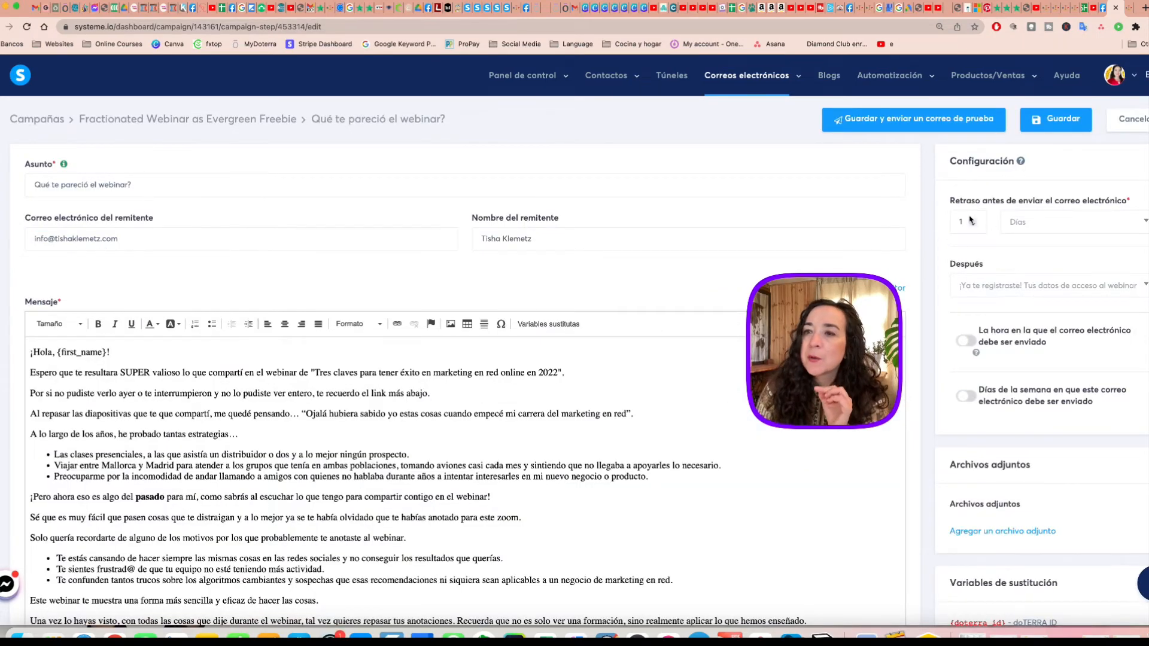
{"action": "scroll", "coordinate": [1053, 228], "scroll_direction": "down", "scroll_amount": 2}
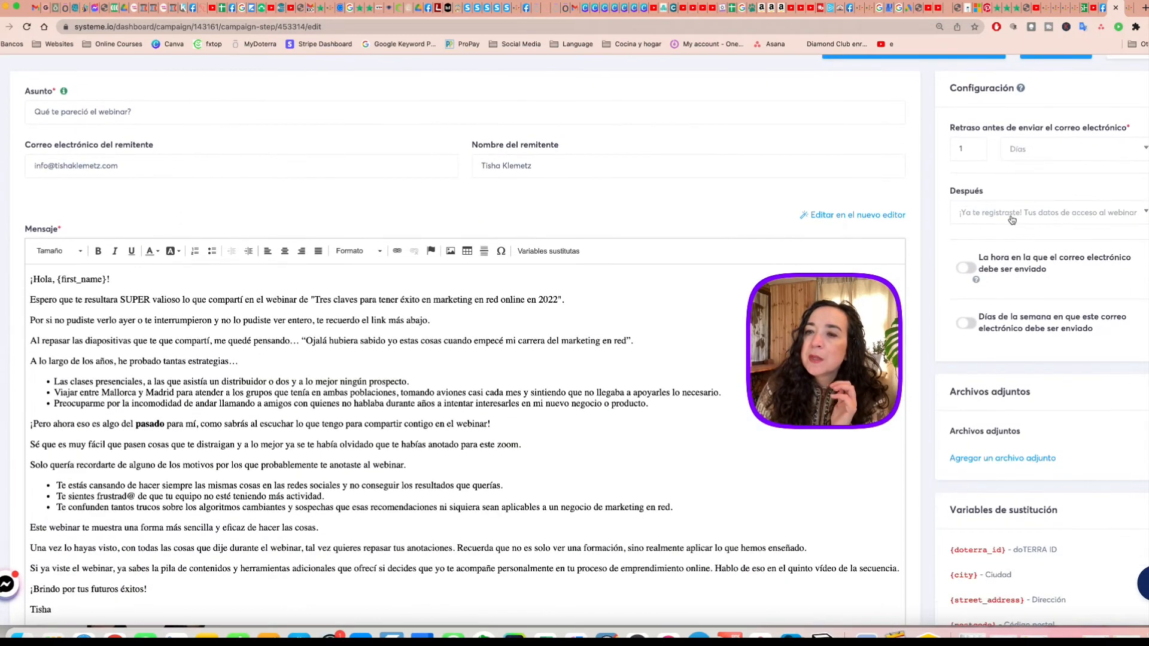
{"action": "left_click", "coordinate": [1011, 218]}
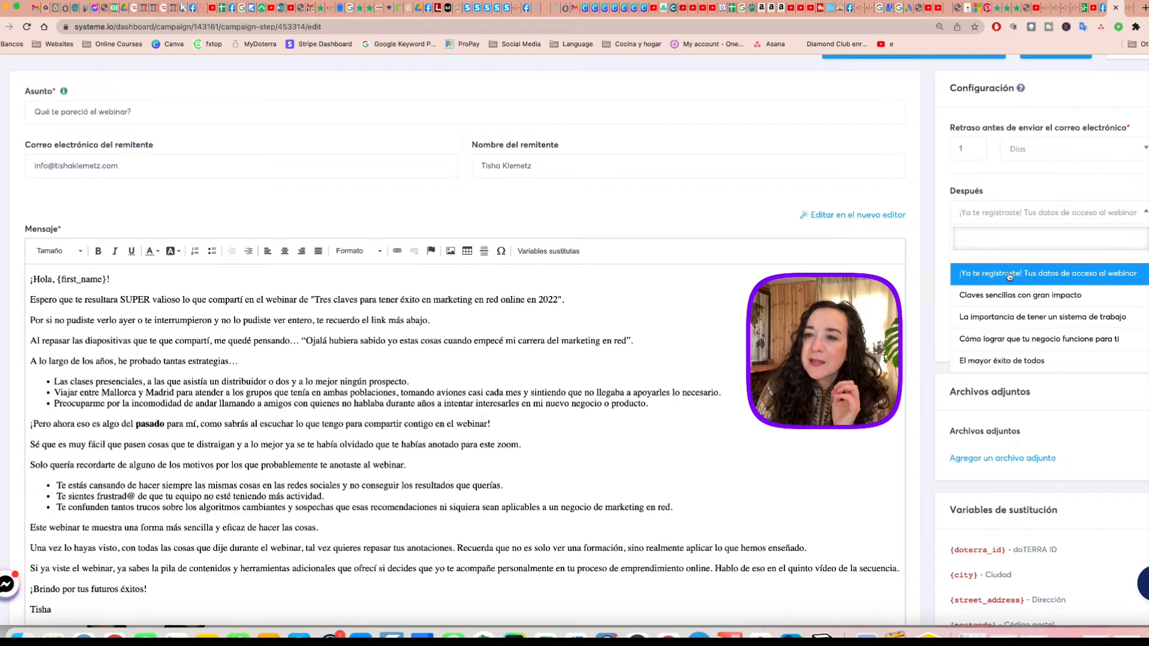
{"action": "left_click", "coordinate": [1041, 186]}
{"action": "scroll", "coordinate": [1040, 185], "scroll_direction": "up", "scroll_amount": 3}
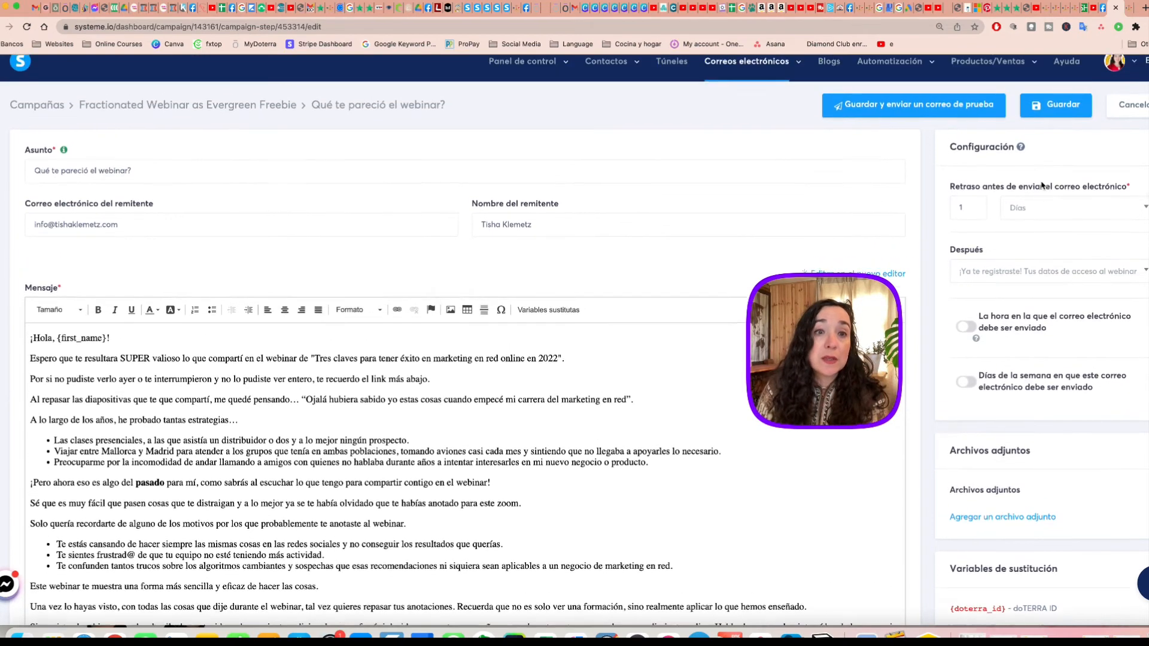
{"action": "left_click", "coordinate": [1027, 225]}
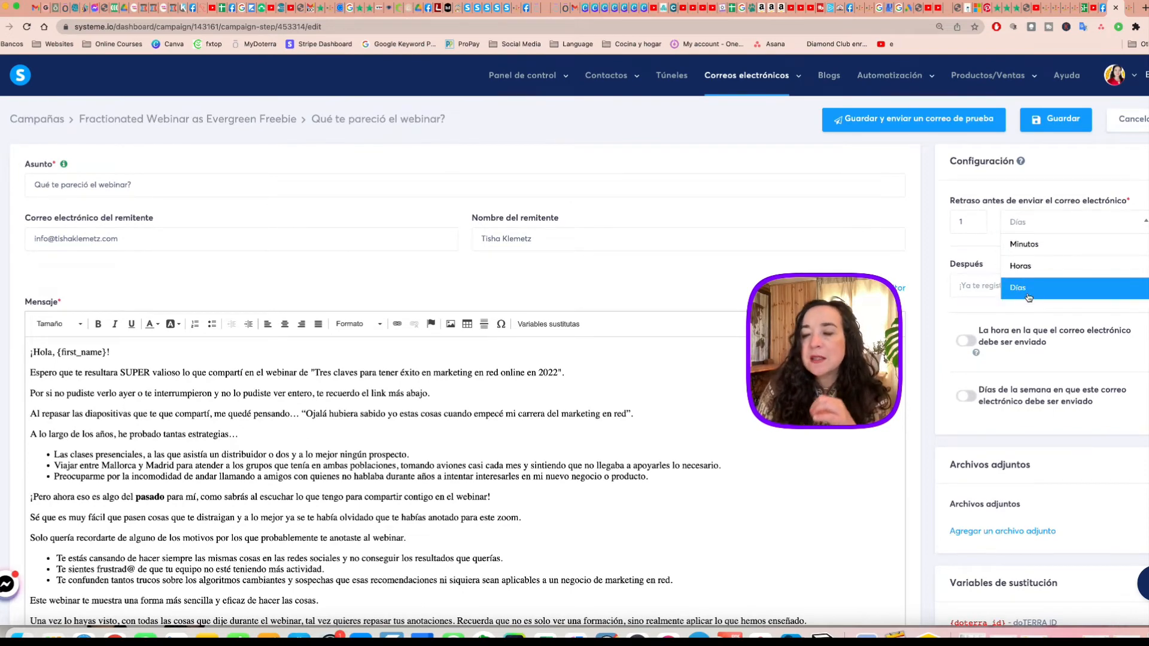
{"action": "left_click", "coordinate": [938, 201]}
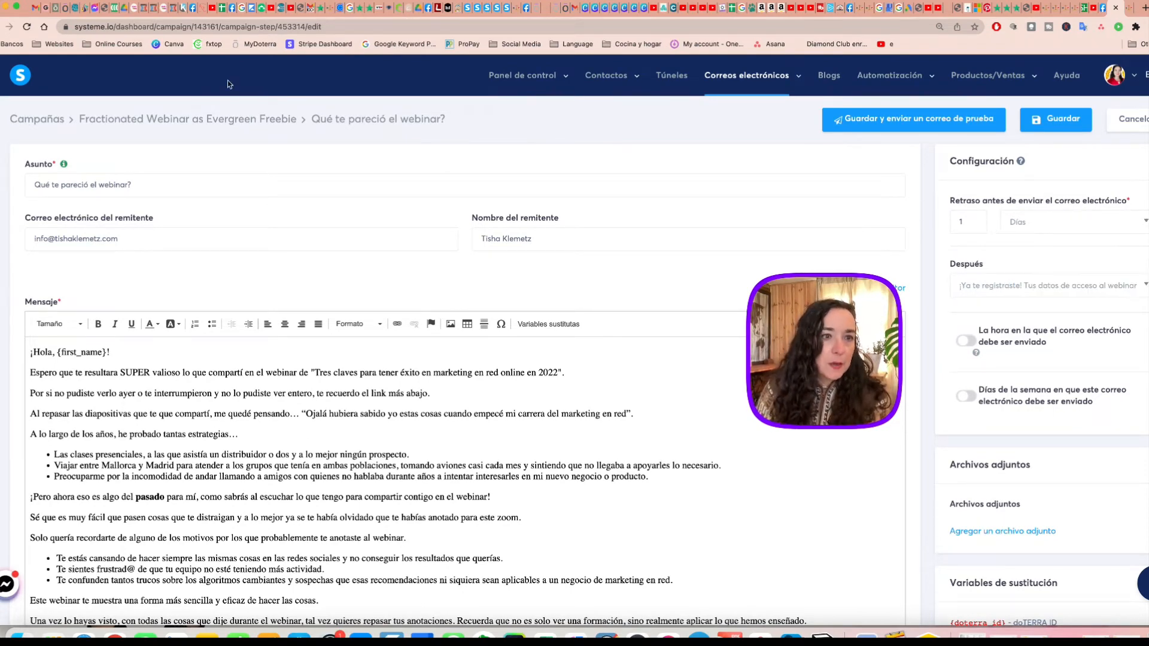
Leave the email for the campaigns overview, and open the list of automation rules.
{"action": "left_click", "coordinate": [34, 122]}
{"action": "mouse_move", "coordinate": [892, 78]}
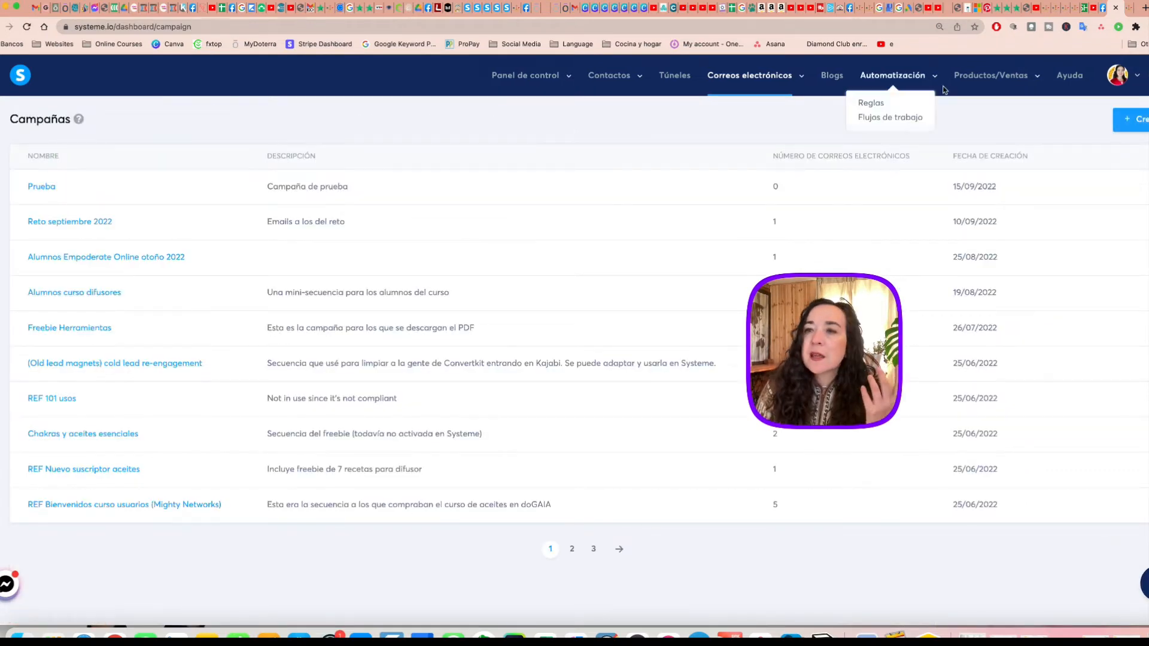
{"action": "left_click", "coordinate": [872, 104]}
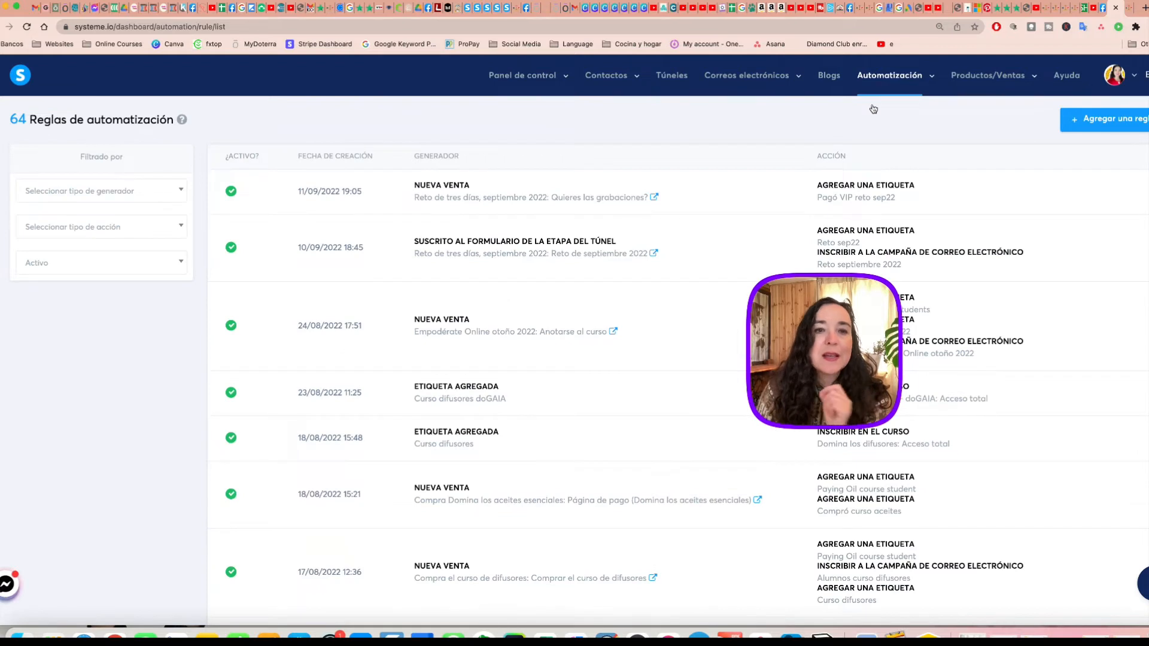
Filter the automation rules by the trigger type "Campaña completada" and the campaign "Fractionated Webinar as Evergreen Freebie".
{"action": "left_click", "coordinate": [87, 191]}
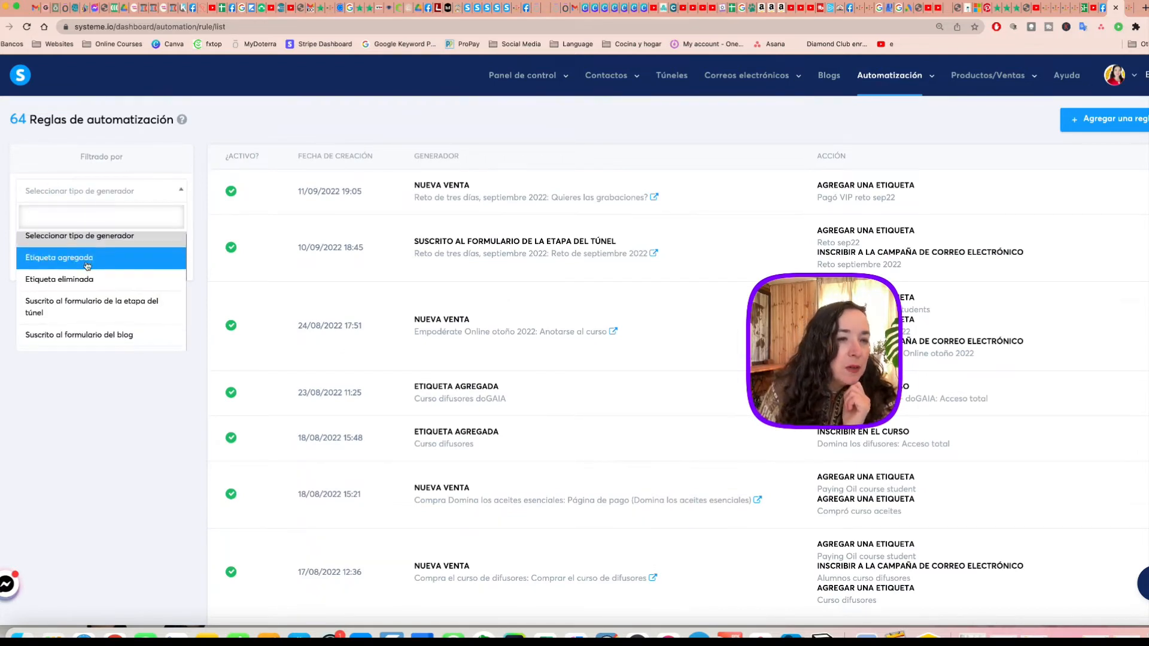
{"action": "scroll", "coordinate": [86, 266], "scroll_direction": "down", "scroll_amount": 3}
{"action": "scroll", "coordinate": [87, 266], "scroll_direction": "down", "scroll_amount": 1}
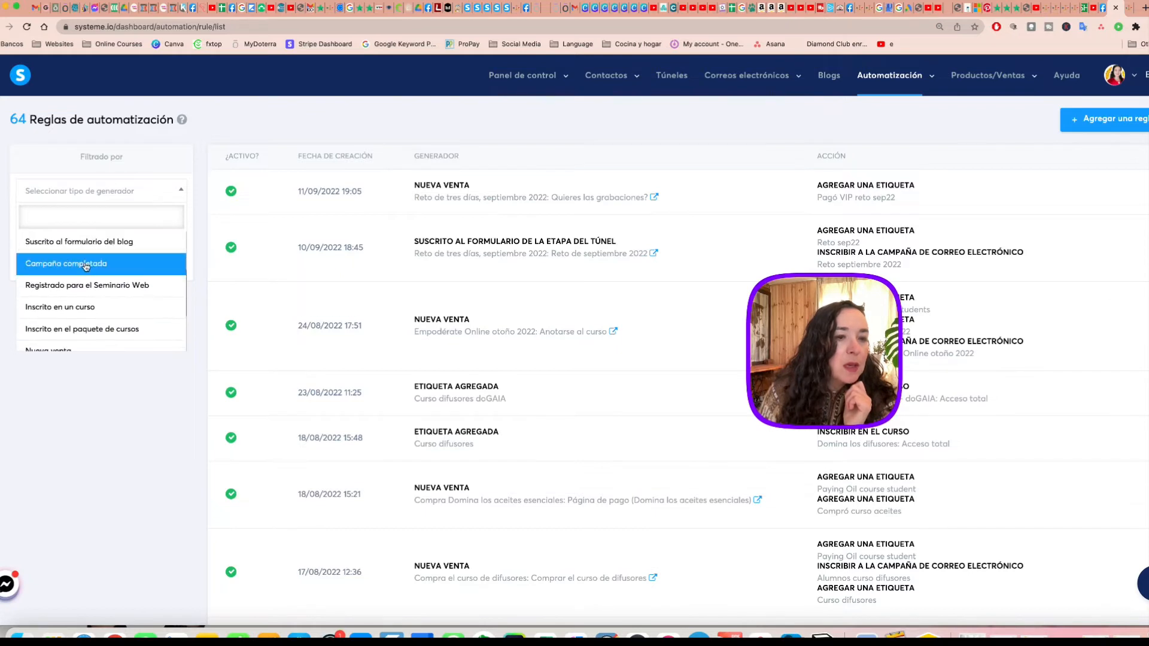
{"action": "left_click", "coordinate": [85, 266]}
{"action": "left_click", "coordinate": [85, 226]}
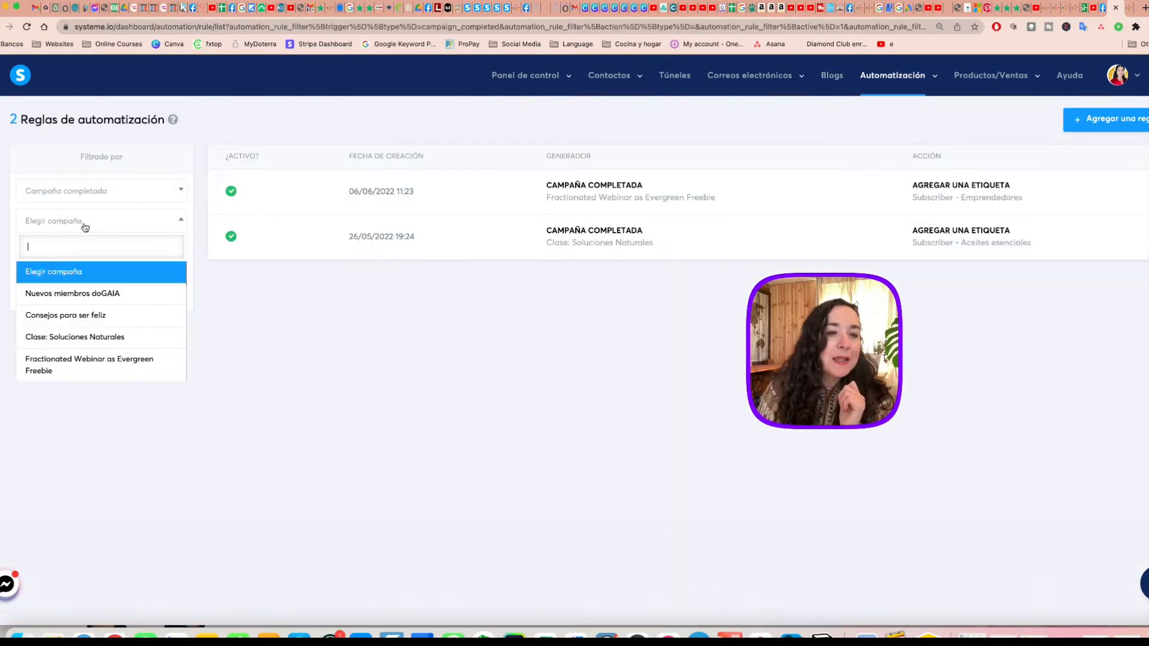
{"action": "left_click", "coordinate": [104, 366]}
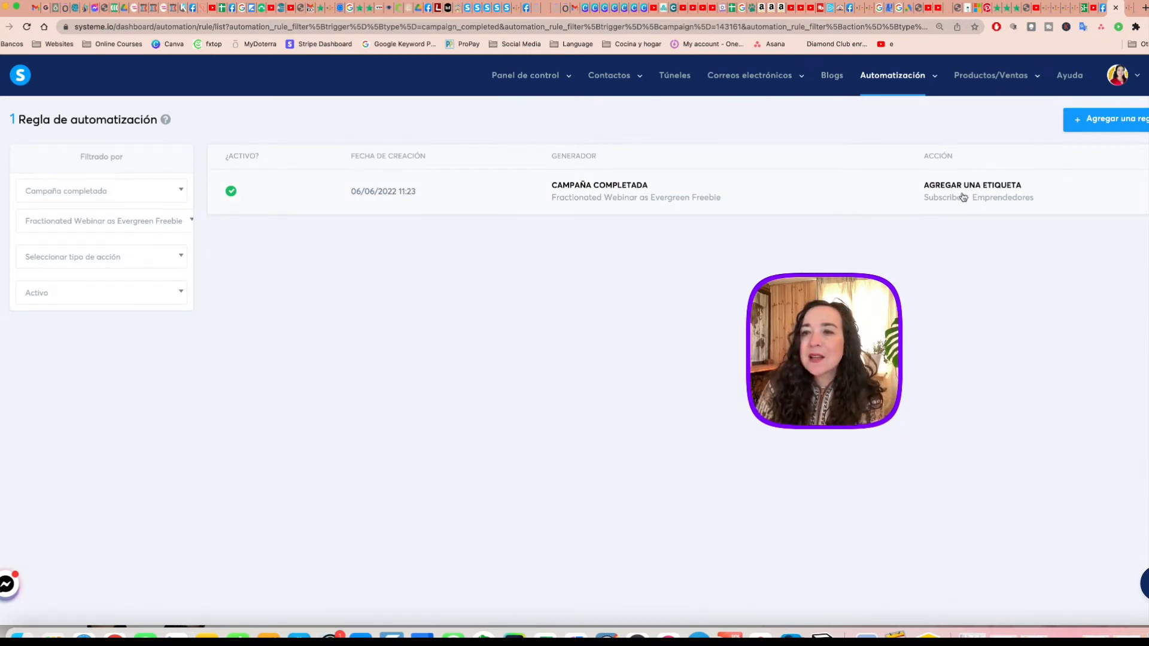
Open the filtered campaign-completed rule and examine its trigger, tag action and history.
{"action": "left_click", "coordinate": [670, 183]}
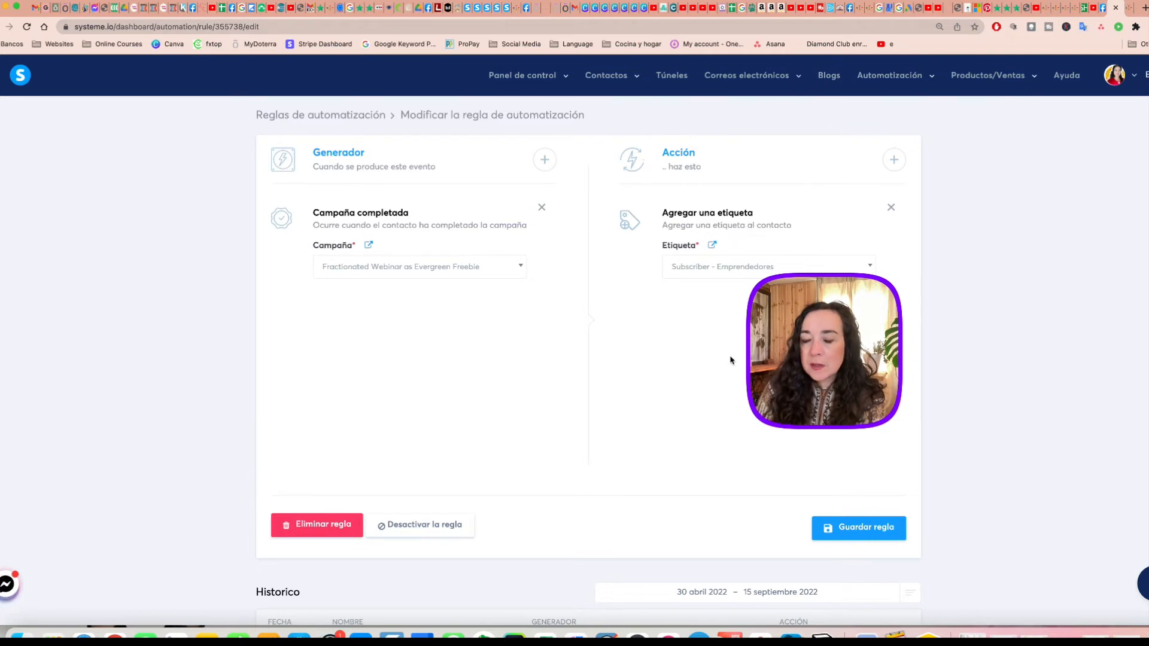
{"action": "scroll", "coordinate": [730, 360], "scroll_direction": "down", "scroll_amount": 1}
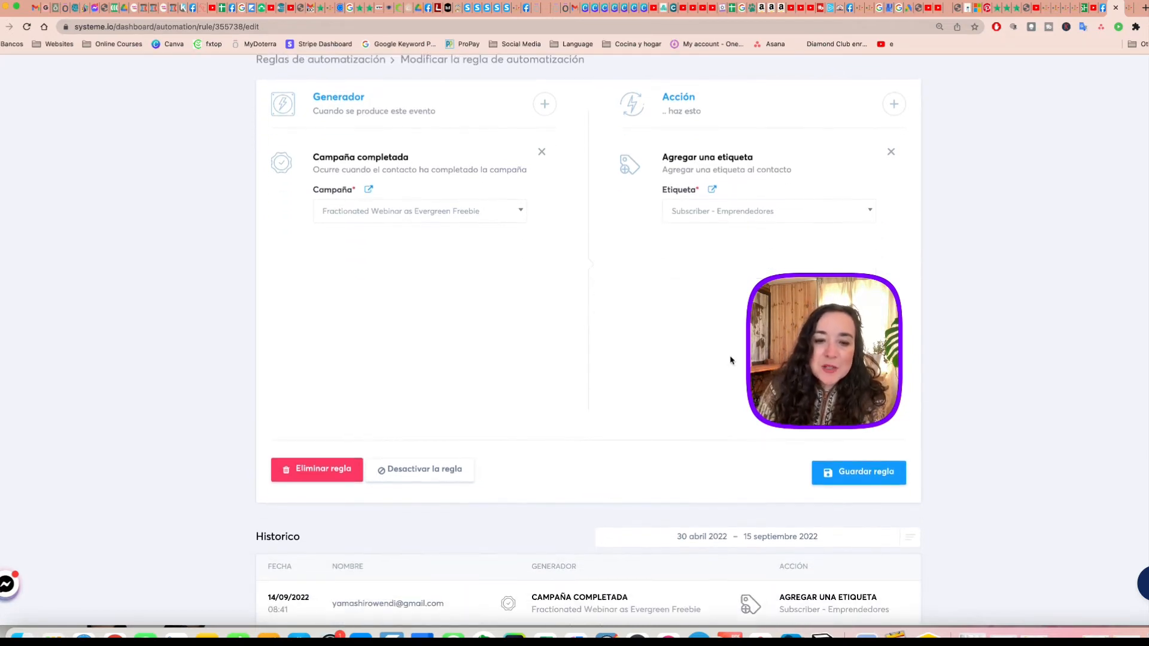
{"action": "scroll", "coordinate": [730, 360], "scroll_direction": "down", "scroll_amount": 8}
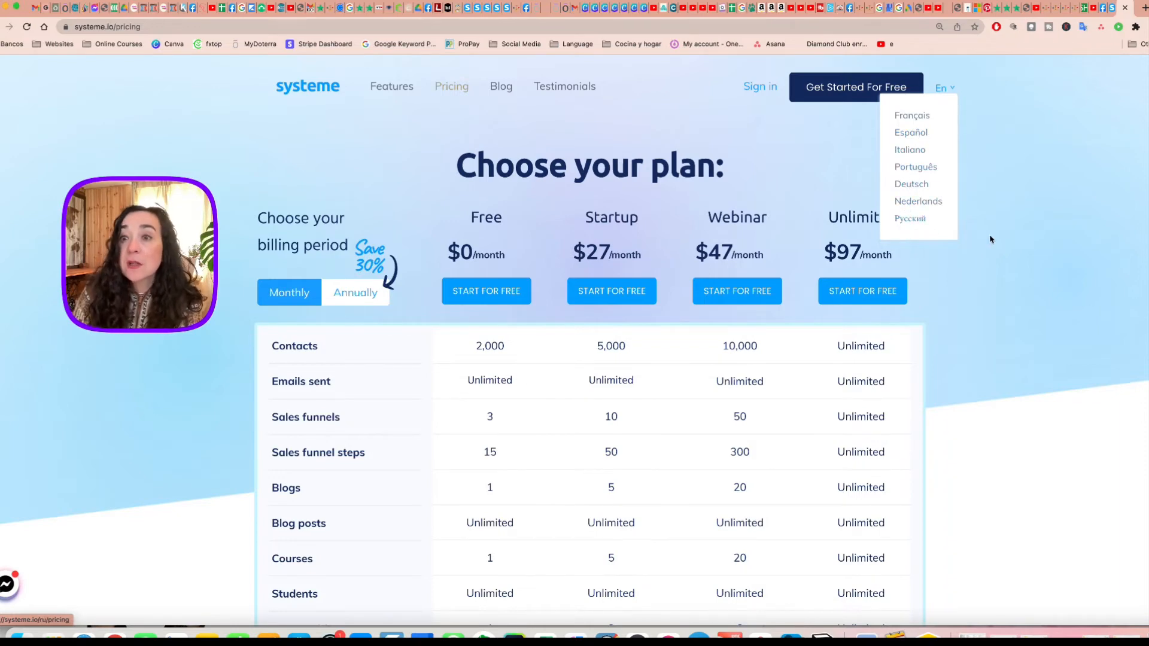
Switch the language of the Systeme.io pricing page to Español.
{"action": "left_click", "coordinate": [912, 116]}
{"action": "left_click", "coordinate": [944, 88]}
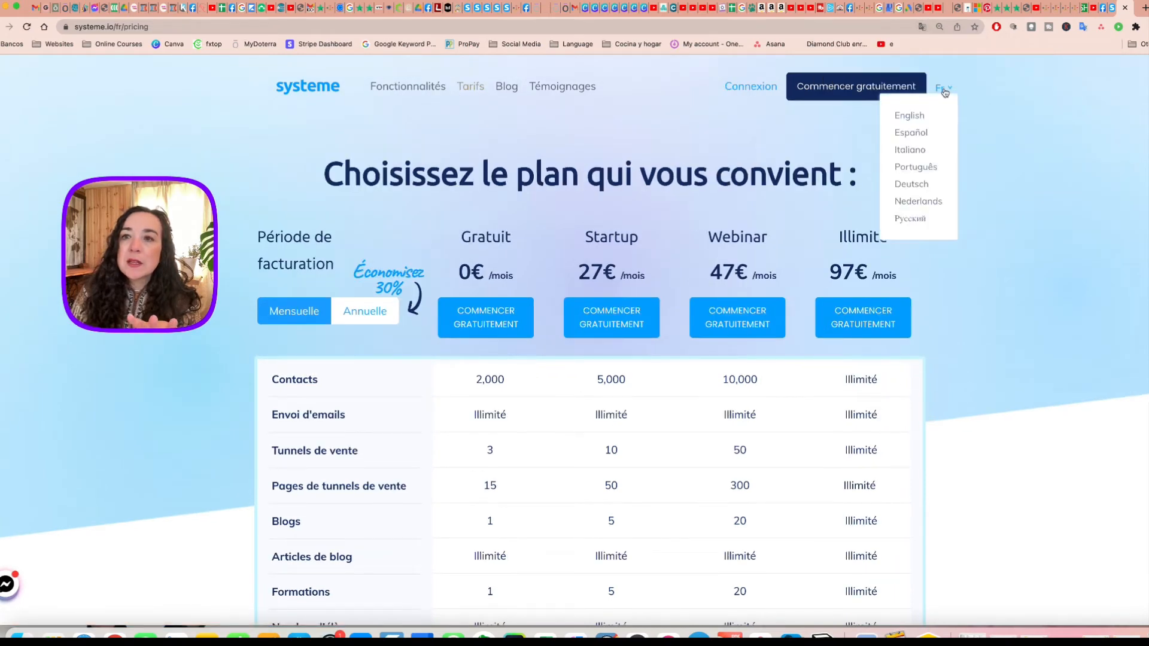
{"action": "left_click", "coordinate": [910, 138]}
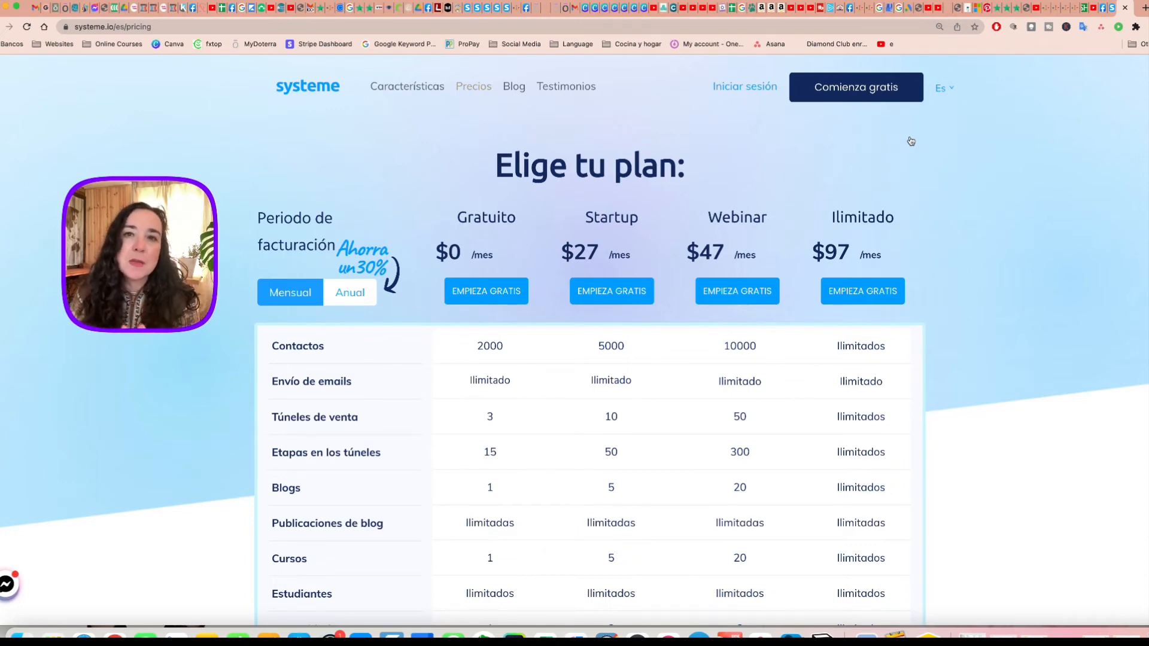
Examine the plan comparison table for the limits on contacts, funnels, automation rules, tags and email campaigns.
{"action": "scroll", "coordinate": [911, 141], "scroll_direction": "down", "scroll_amount": 2}
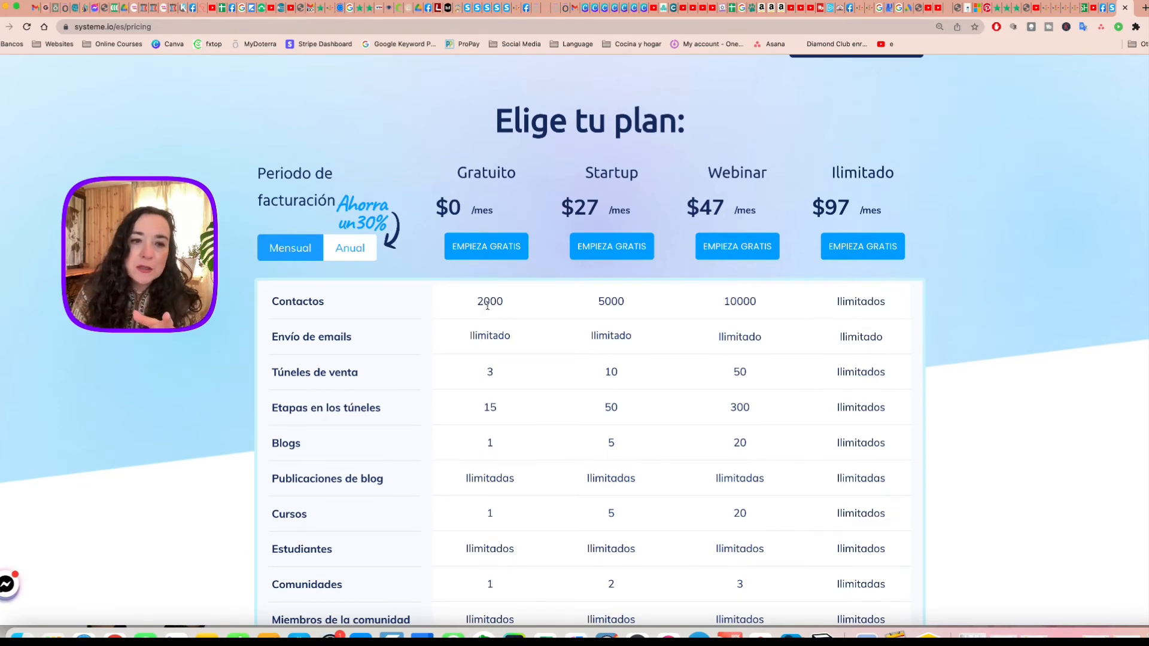
{"action": "scroll", "coordinate": [489, 308], "scroll_direction": "down", "scroll_amount": 3}
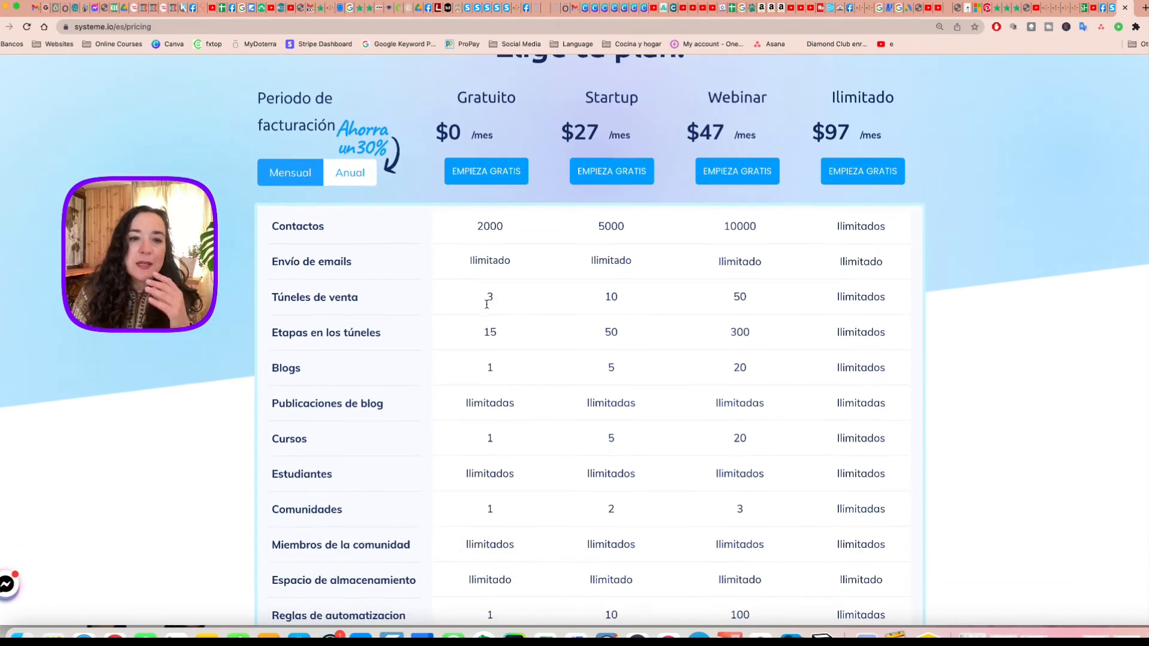
{"action": "scroll", "coordinate": [490, 306], "scroll_direction": "down", "scroll_amount": 4}
{"action": "scroll", "coordinate": [486, 304], "scroll_direction": "down", "scroll_amount": 9}
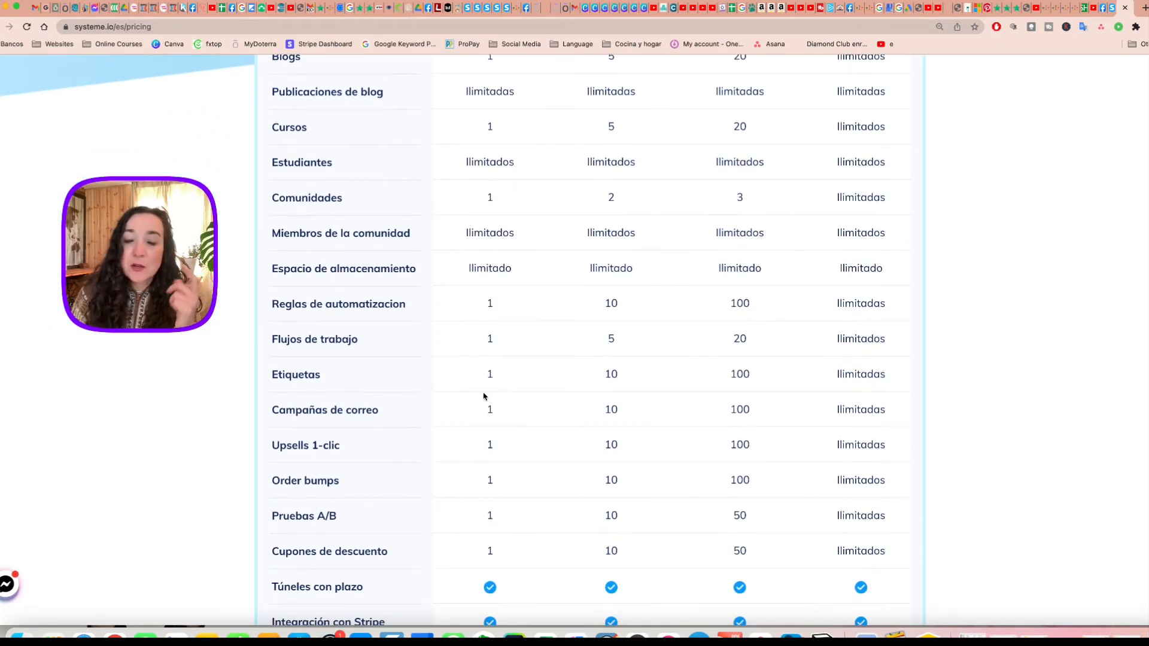
{"action": "scroll", "coordinate": [476, 419], "scroll_direction": "up", "scroll_amount": 8}
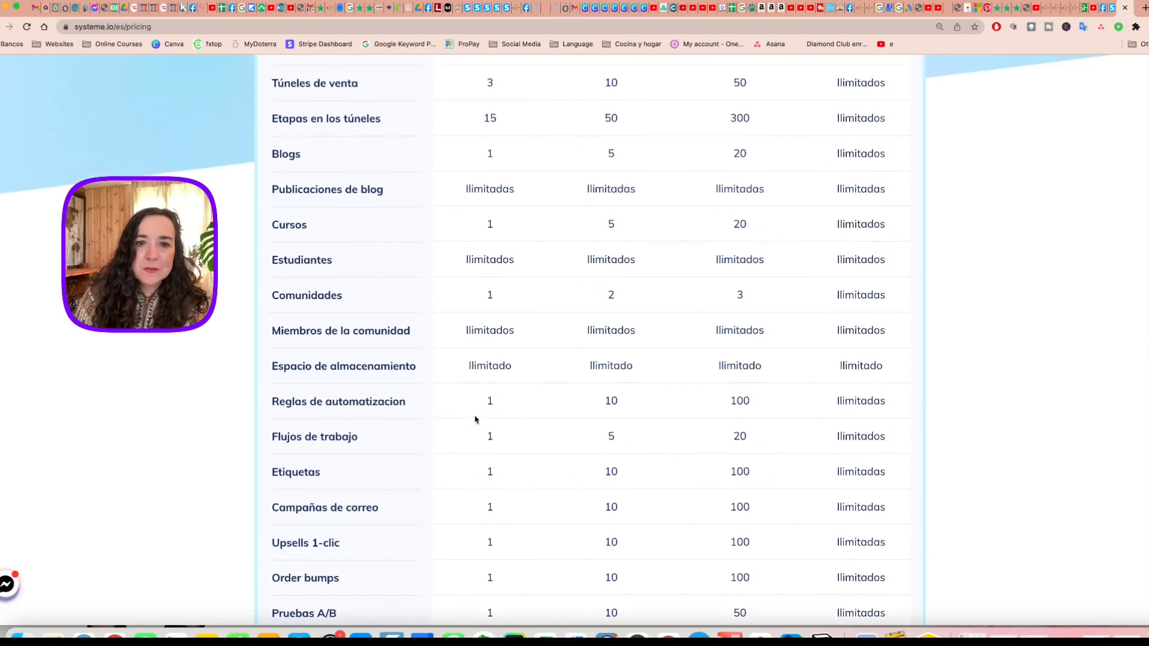
{"action": "scroll", "coordinate": [477, 410], "scroll_direction": "up", "scroll_amount": 7}
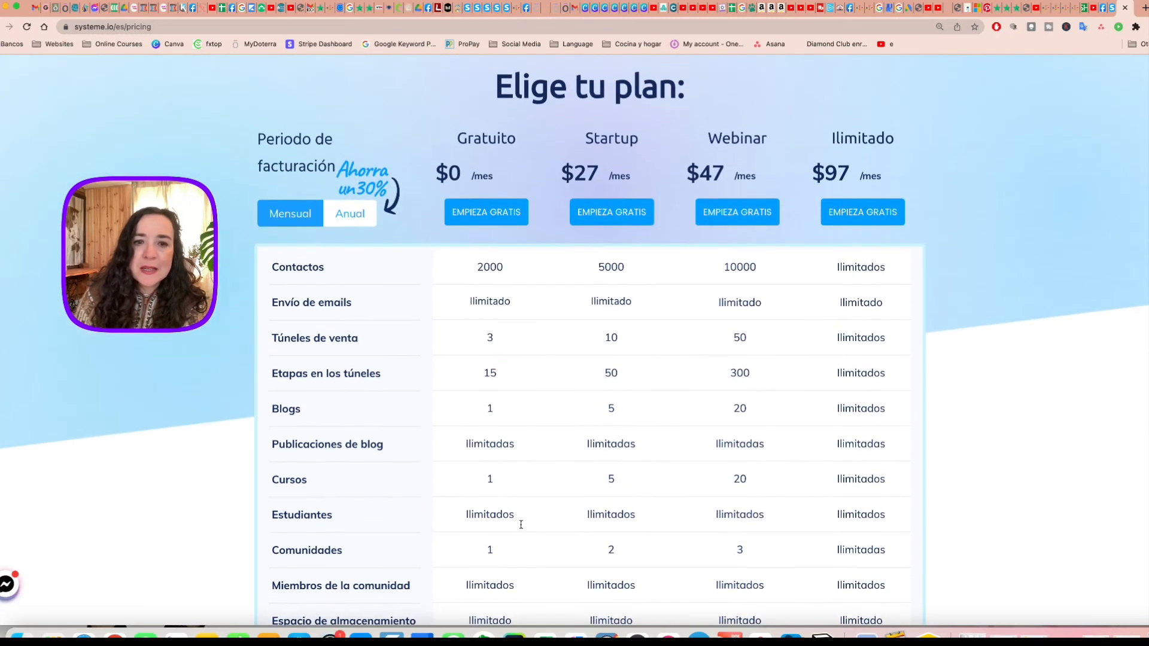